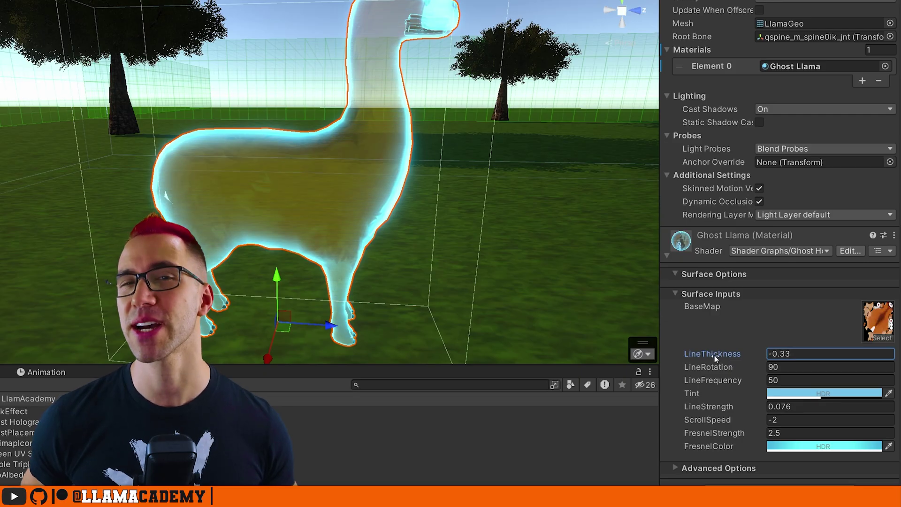
Raise the Ghost Llama material's LineThickness until distinct horizontal stripes cover the llama's body.
left_click_drag(715, 355, 733, 356)
Try a pink HDR tint of RGB 208, 44, 77 on the Ghost Llama material.
left_click(823, 394)
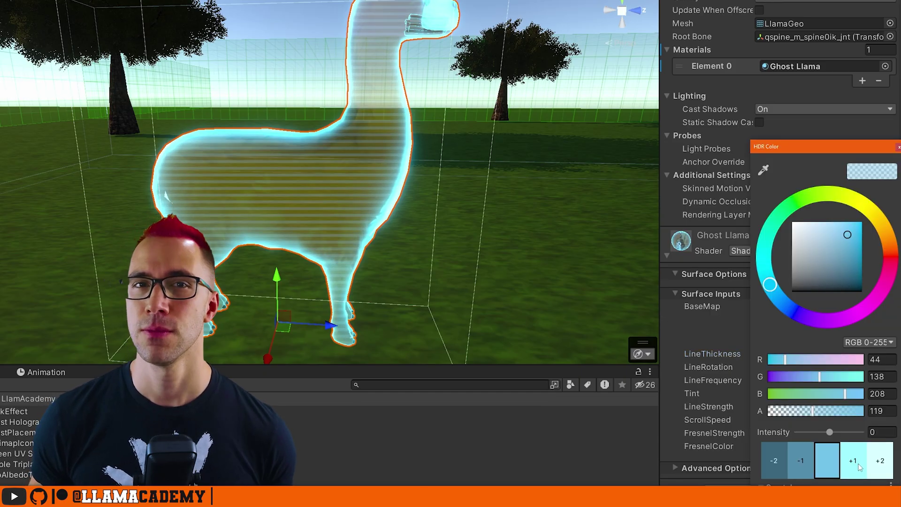
left_click(859, 468)
left_click(860, 467)
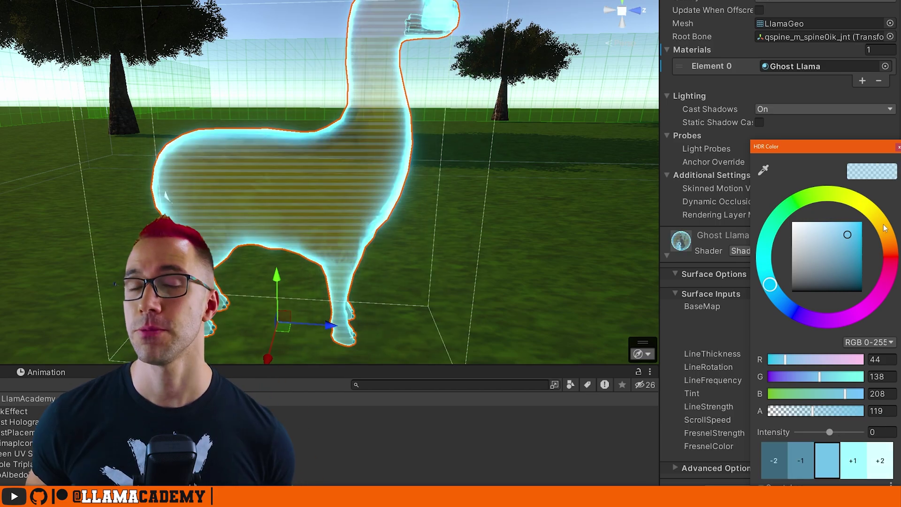
mouse_move(884, 228)
left_mouse_down()
mouse_move(877, 296)
mouse_move(769, 237)
mouse_move(856, 200)
mouse_move(889, 270)
left_mouse_up()
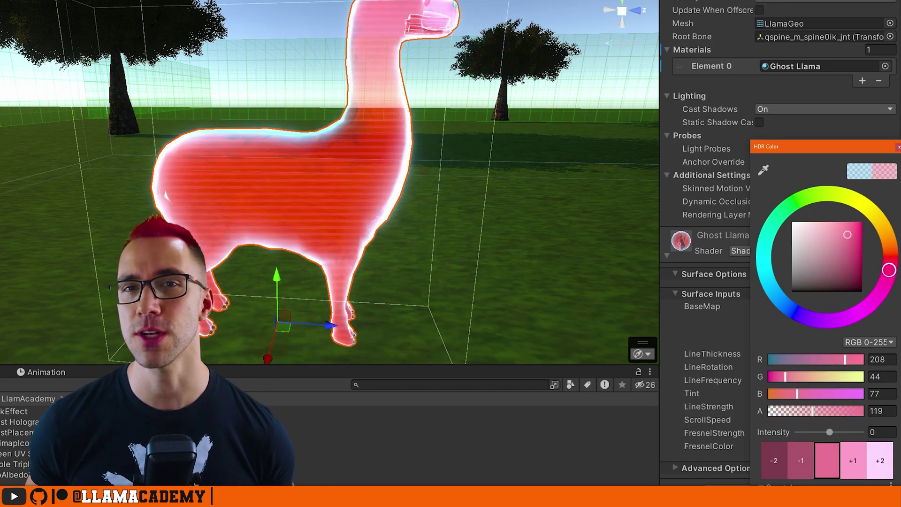
key("Escape")
Adjust the LineStrength and FresnelStrength values of the Ghost Llama material.
mouse_move(733, 406)
left_mouse_down()
mouse_move(717, 406)
mouse_move(748, 407)
left_mouse_up()
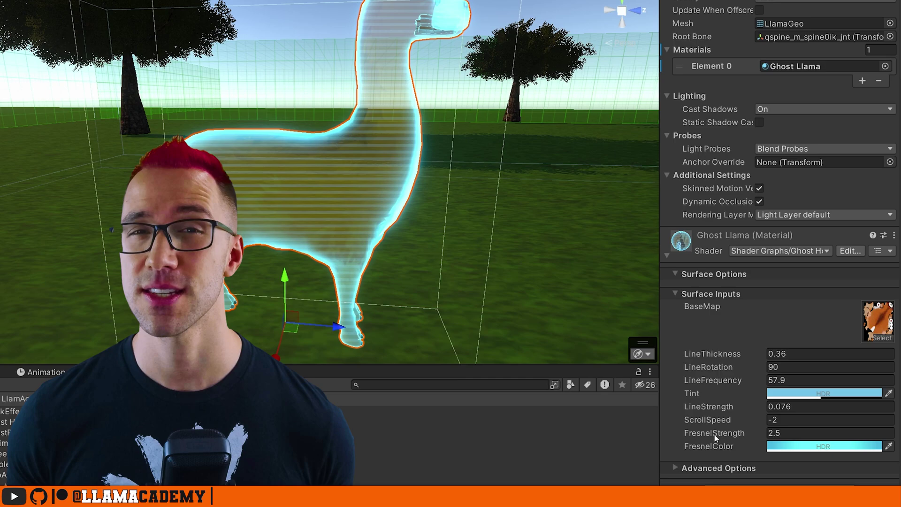
mouse_move(748, 434)
left_mouse_down()
mouse_move(731, 432)
mouse_move(898, 441)
mouse_move(740, 438)
left_mouse_up()
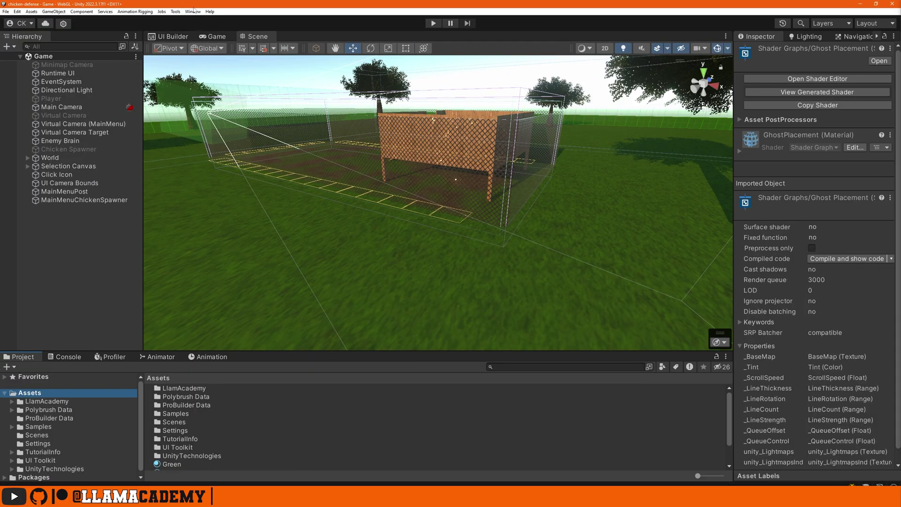
Show the samples of the installed Shader Graph package in the Package Manager.
left_click(193, 11)
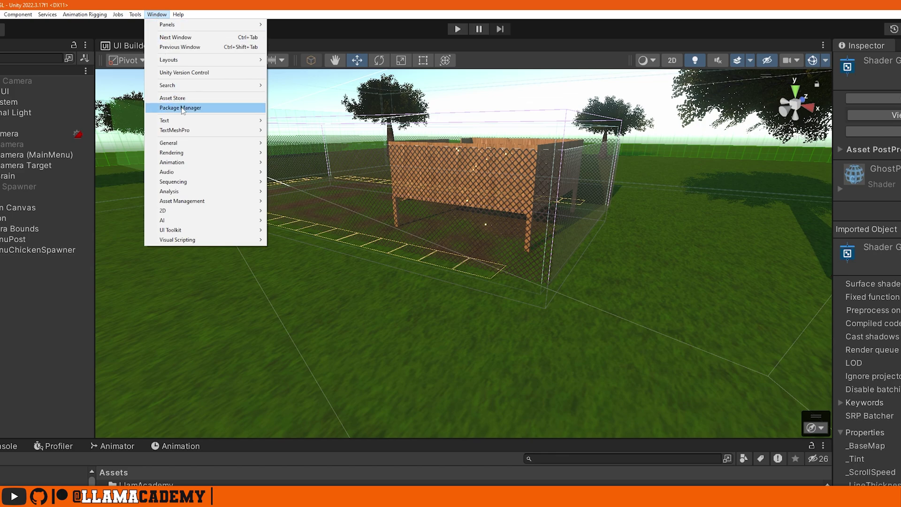
left_click(181, 108)
left_click(82, 378)
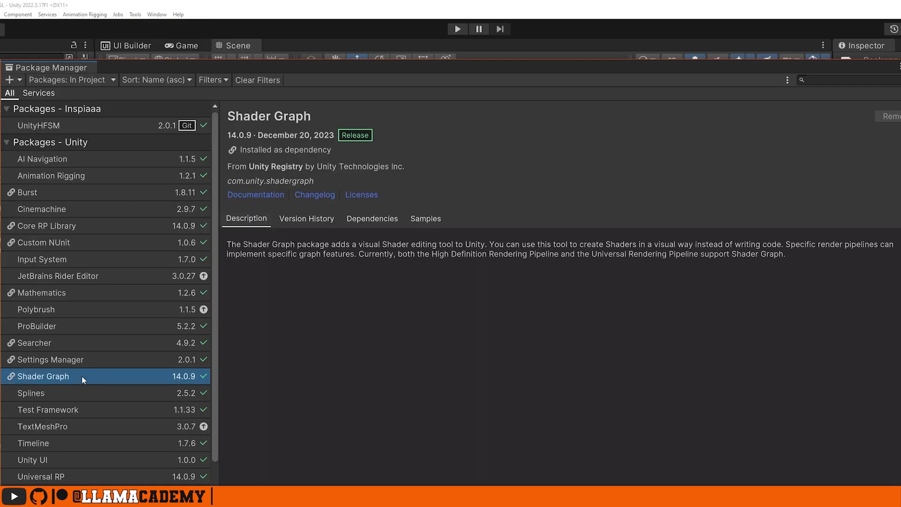
left_click(424, 222)
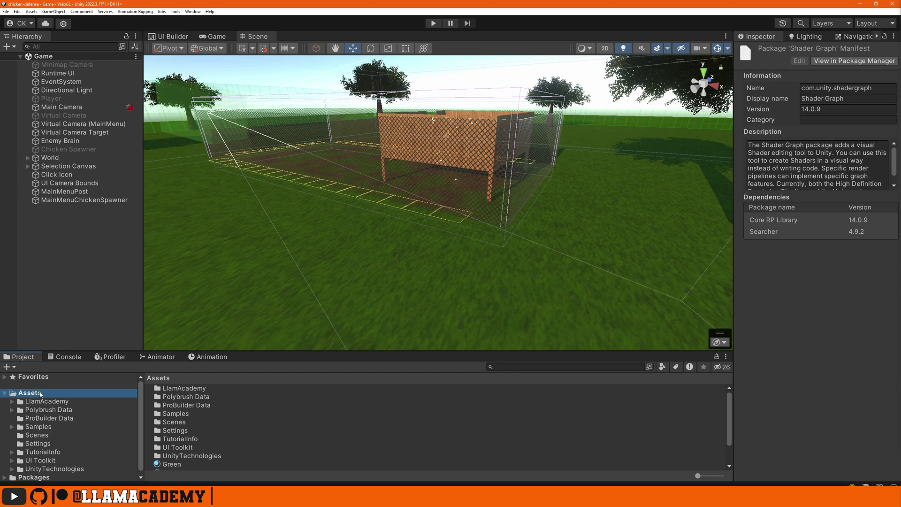
Open the Stripes sub graph from the Shader Graph 14.0.9 Procedural Patterns samples and examine its node chain.
left_click(13, 427)
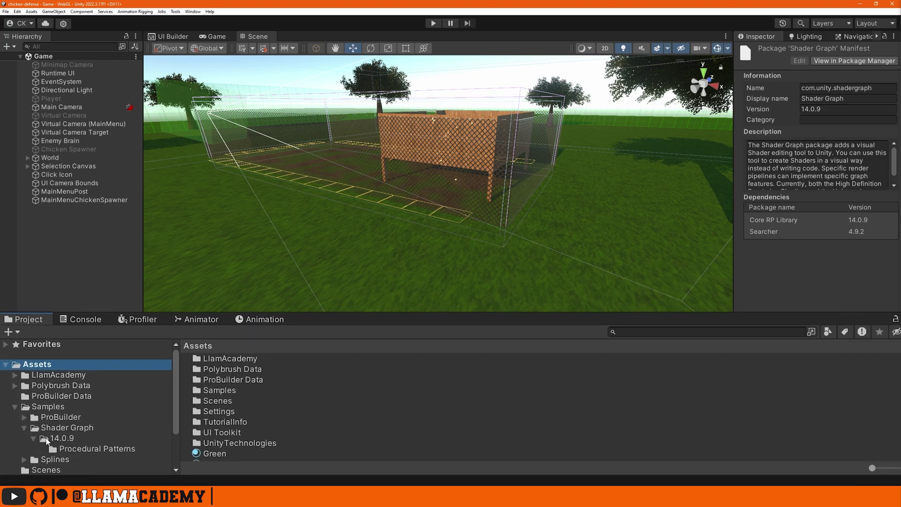
left_click(105, 448)
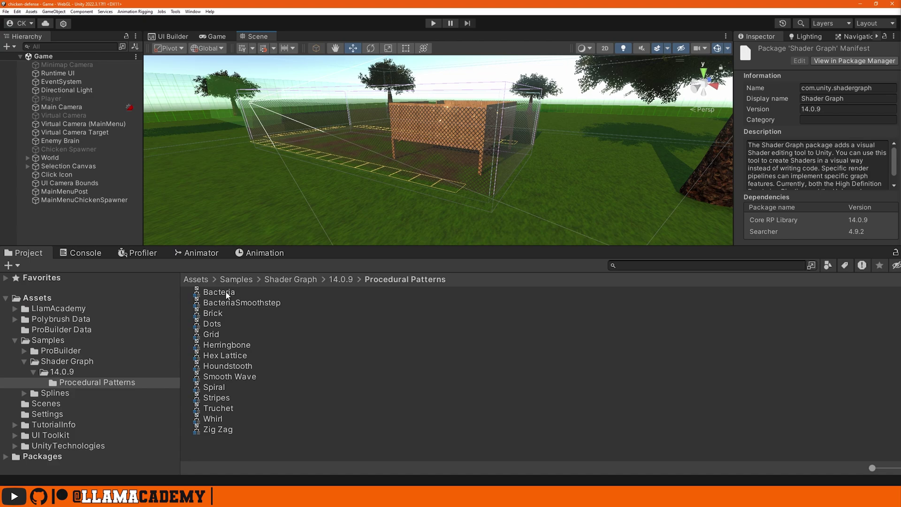
double_click(224, 400)
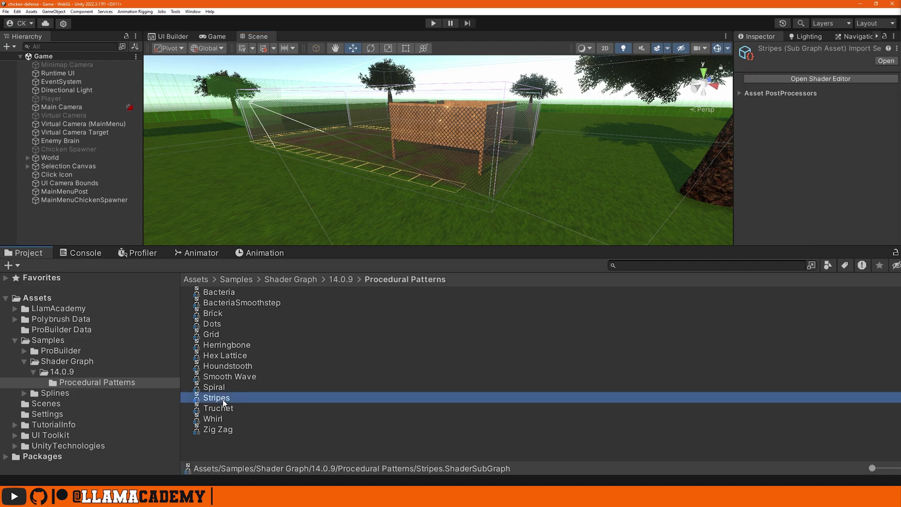
scroll(430, 116, "down", 3)
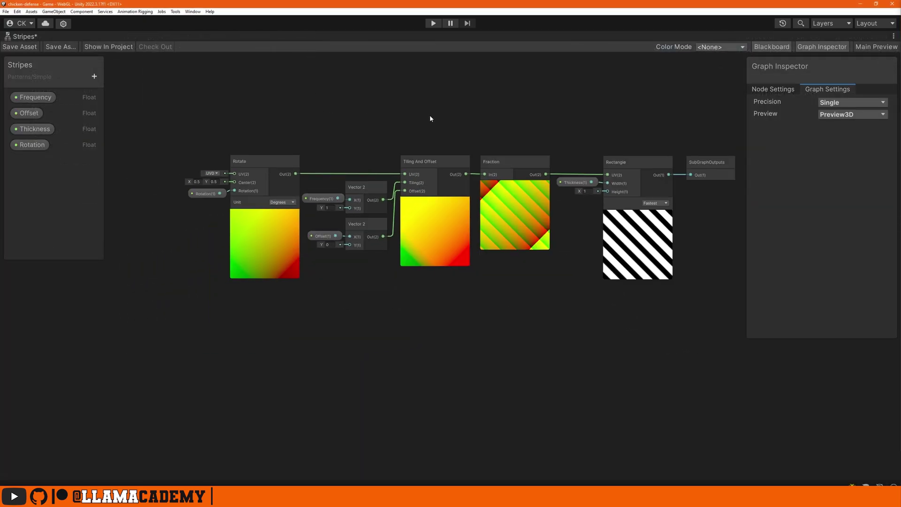
middle_click_drag(430, 116, 387, 142)
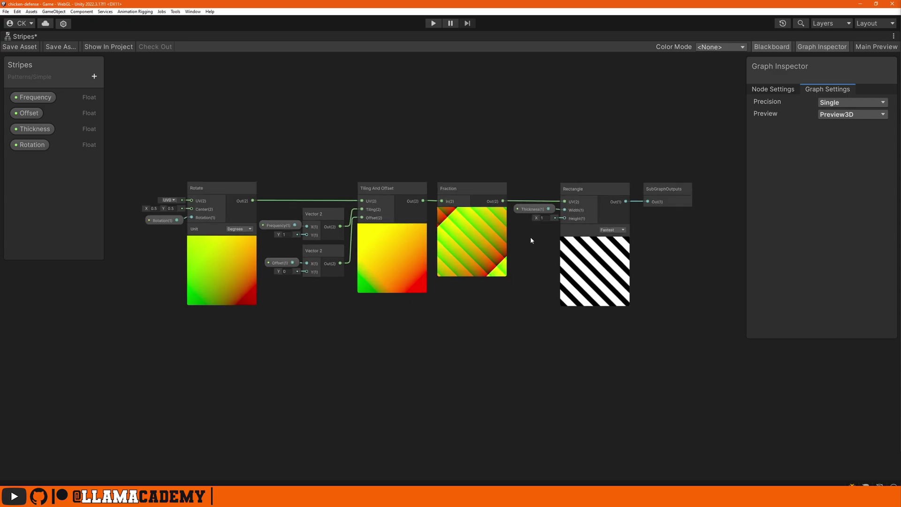
scroll(222, 220, "up", 3)
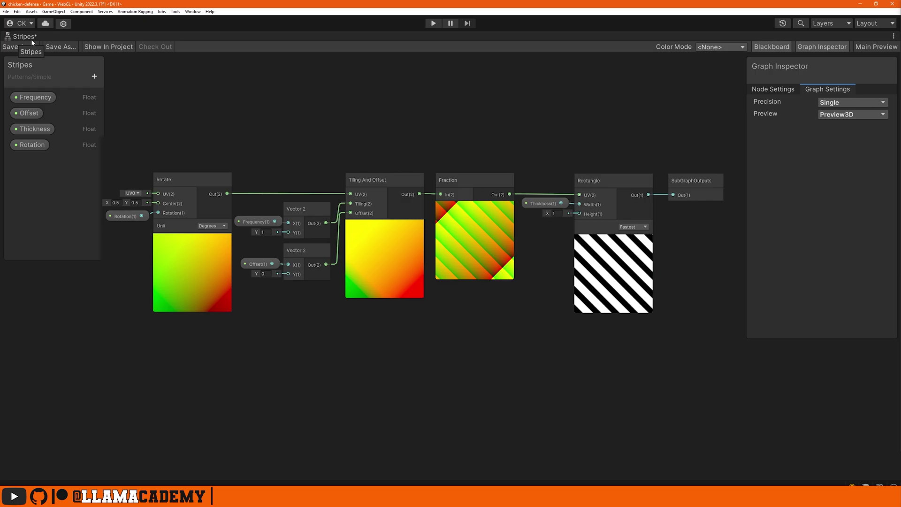
Restore the maximized Stripes graph to the normal layout and close it, discarding its changes.
double_click(31, 37)
middle_click(301, 37)
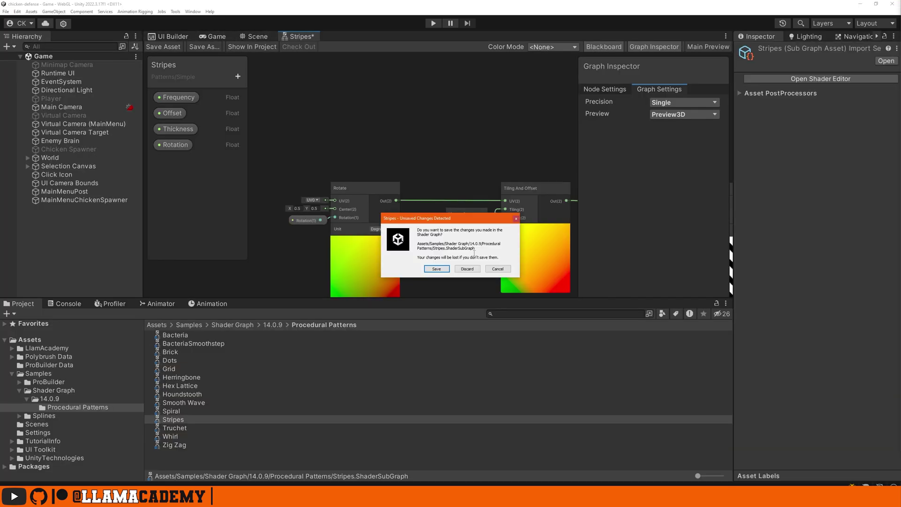
left_click(468, 269)
Create a URP Lit Shader Graph named Ghost Hologram in the LlamAcademy/ChickenDefense Shaders folder.
left_click(12, 349)
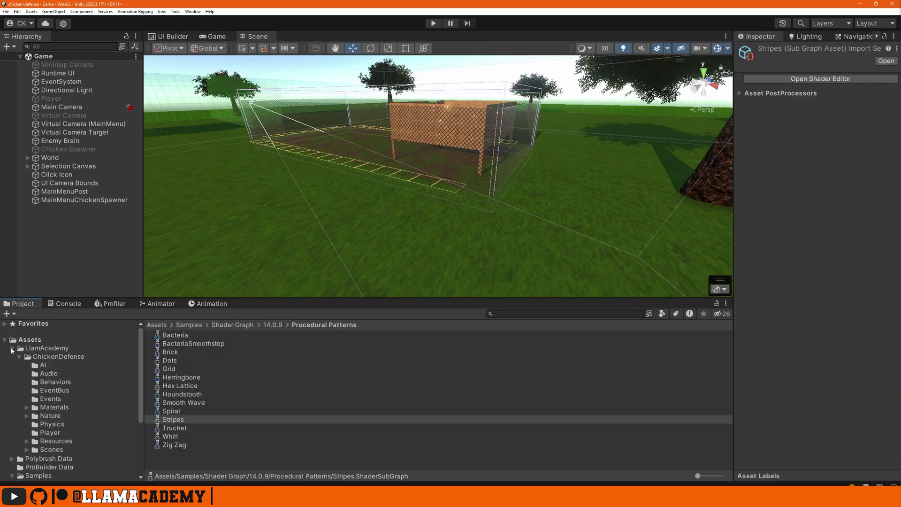
right_click(52, 458)
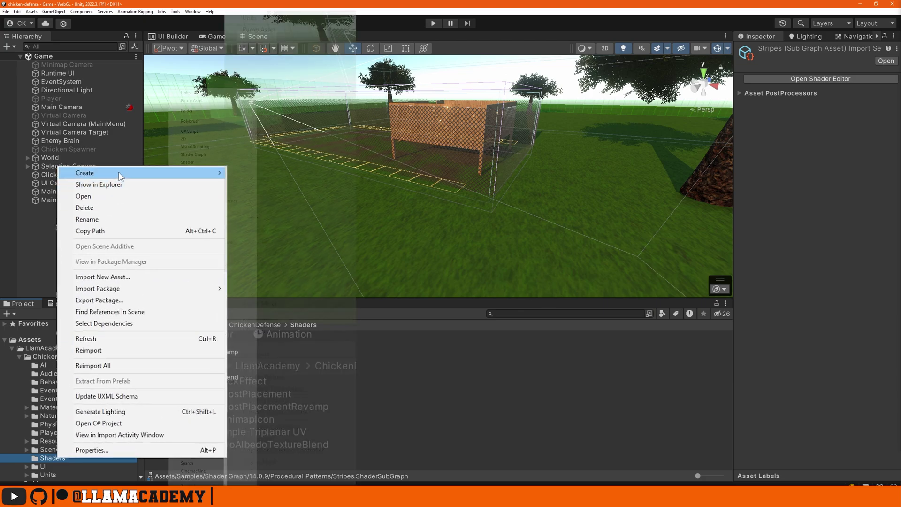
mouse_move(214, 173)
mouse_move(300, 110)
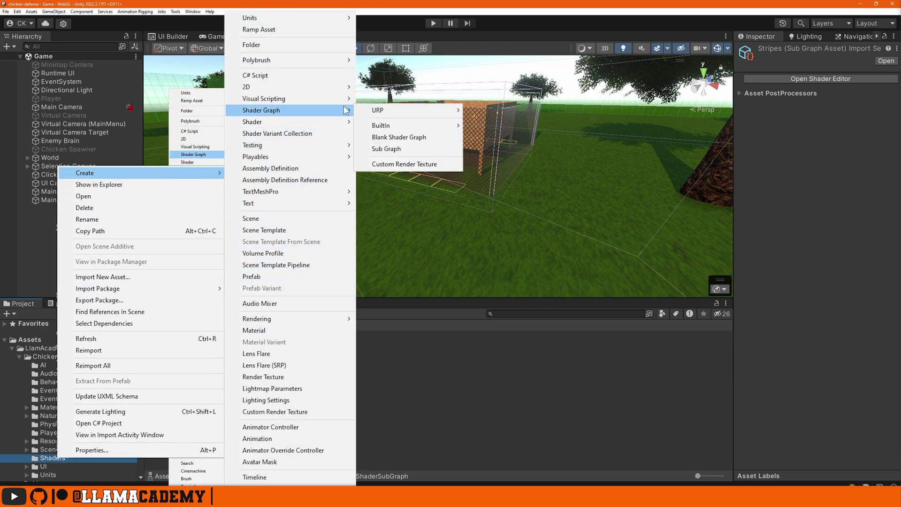
mouse_move(380, 110)
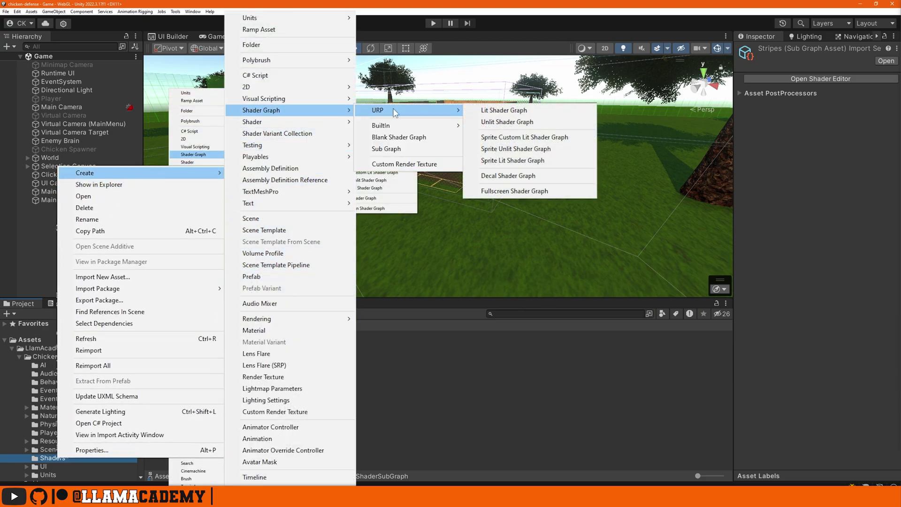
left_click(524, 111)
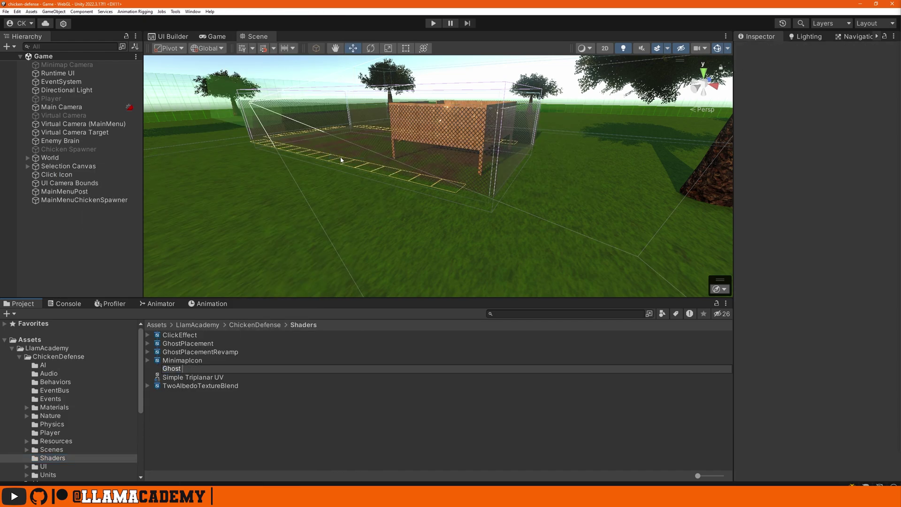
type("Ghost Hologram")
key("Return")
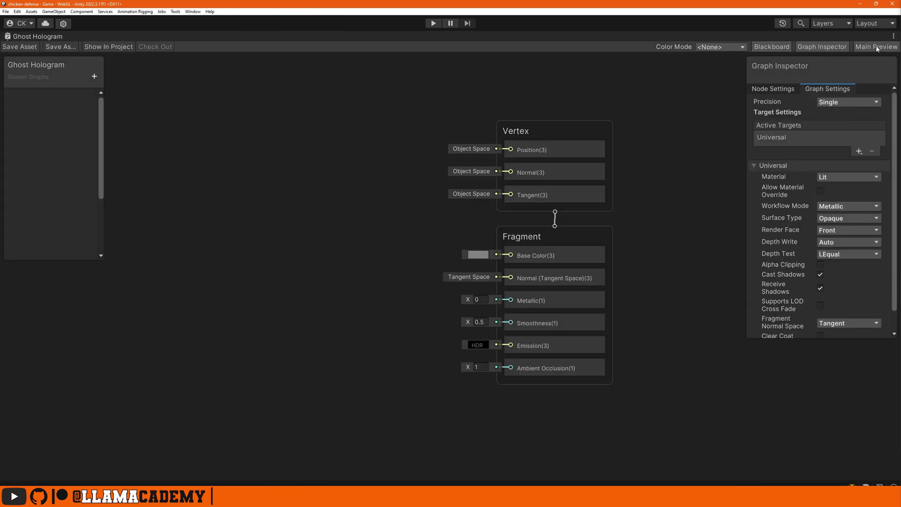
Show the main preview of the Ghost Hologram graph and move it clear of the graph settings.
left_click(877, 48)
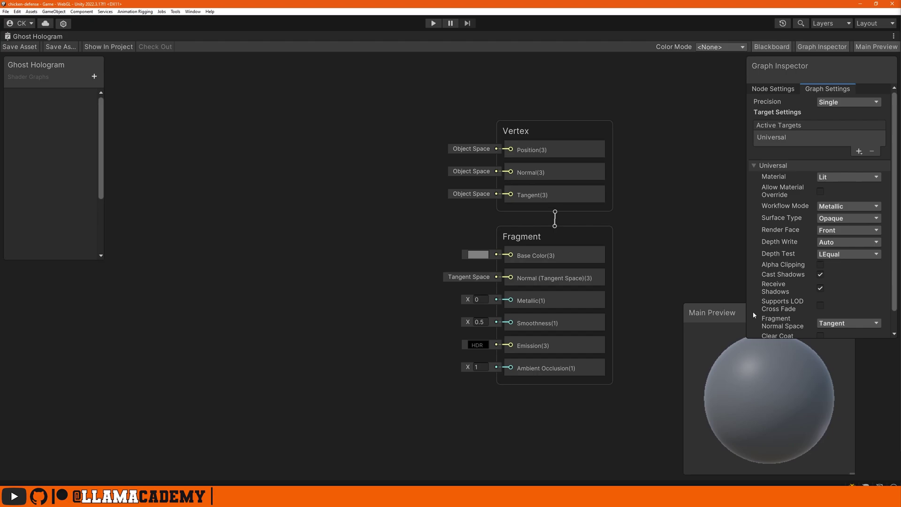
scroll(698, 291, "down", 2)
left_click_drag(800, 337, 821, 315)
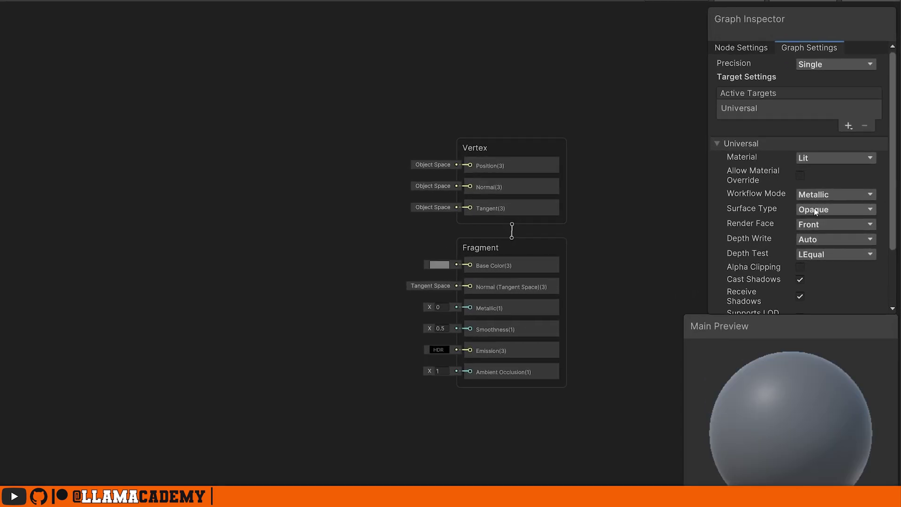
Set the graph's surface type to Transparent and keep its render face on Front.
left_click(815, 212)
left_click(817, 233)
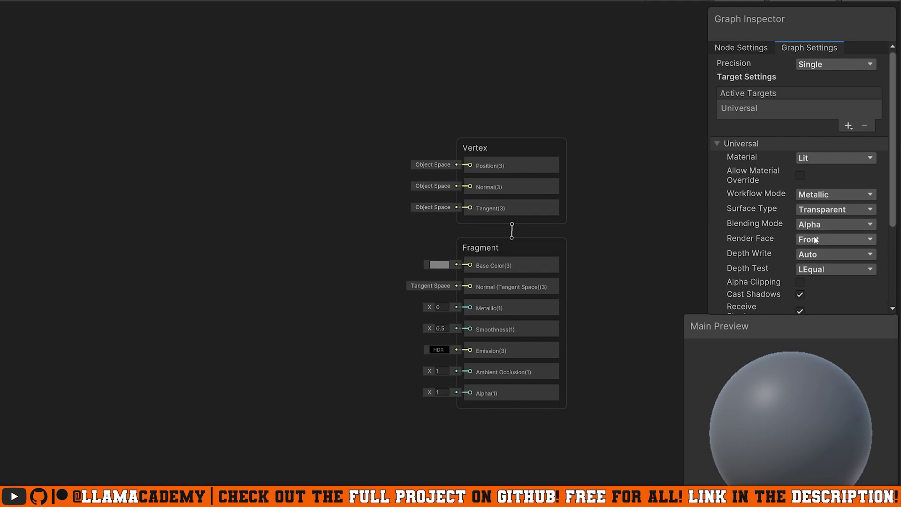
left_click(817, 239)
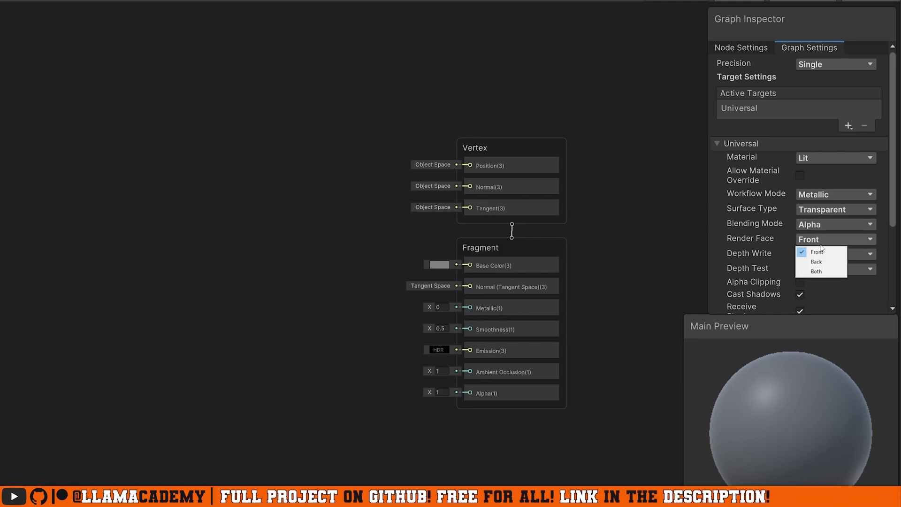
left_click(816, 253)
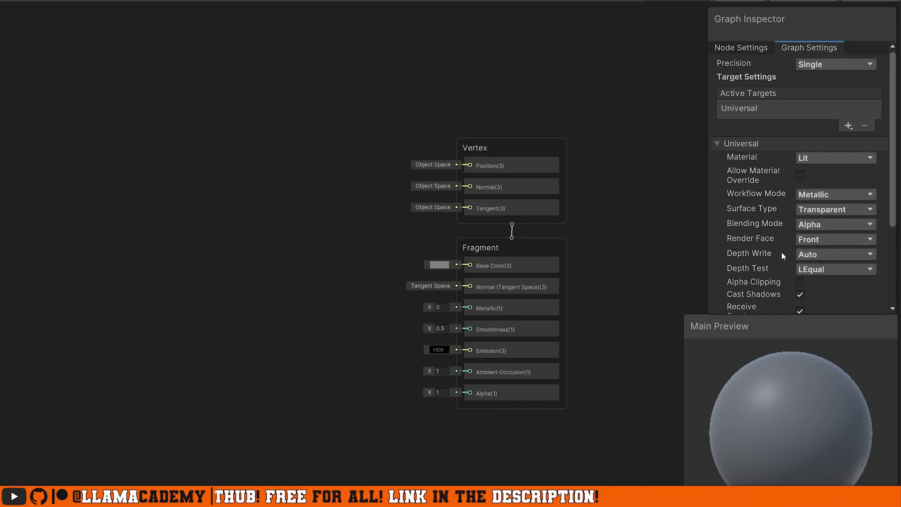
Set the graph's depth write to ForceEnabled and its depth test to Less.
left_click(815, 255)
left_click(832, 276)
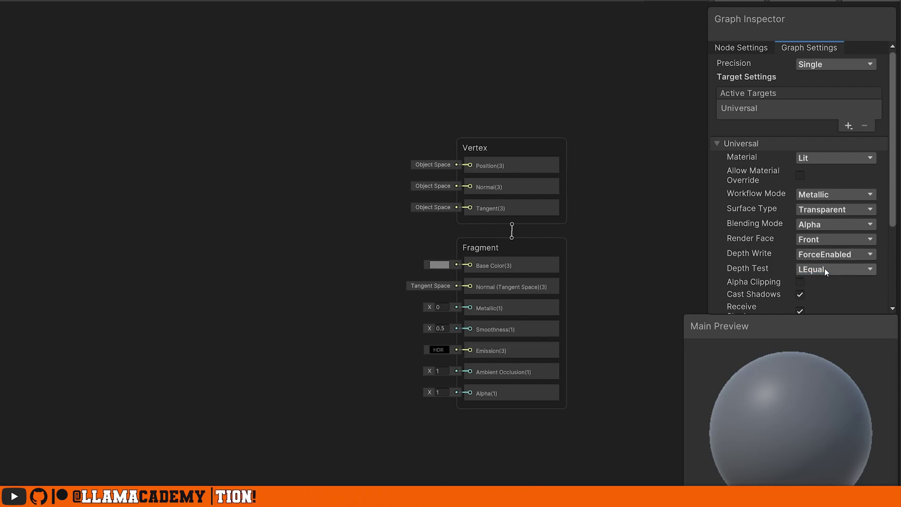
left_click(824, 269)
left_click(826, 291)
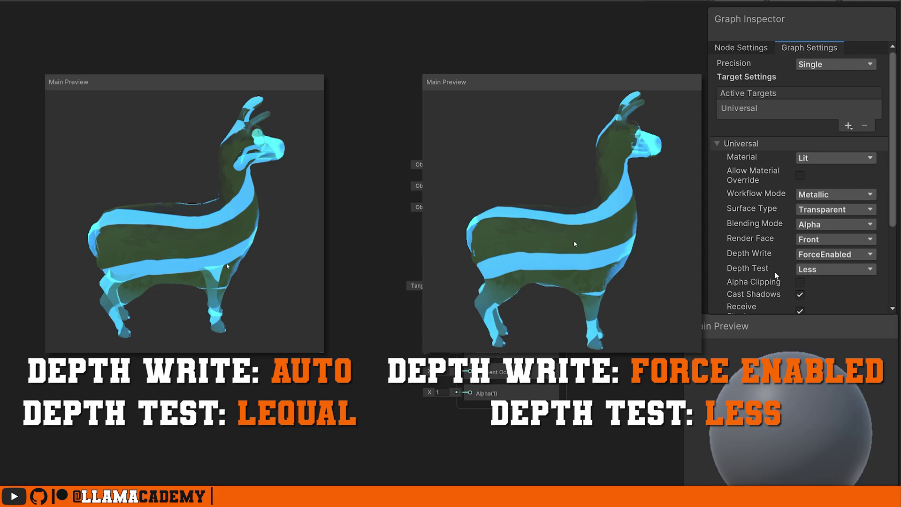
Disable Cast Shadows and Receive Shadows in the Ghost Hologram graph's Universal target settings.
scroll(774, 272, "down", 2)
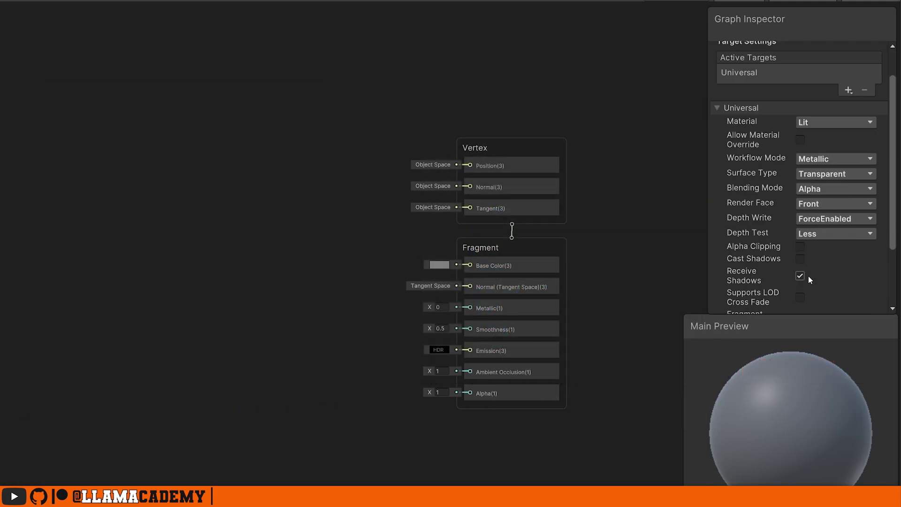
scroll(787, 269, "down", 4)
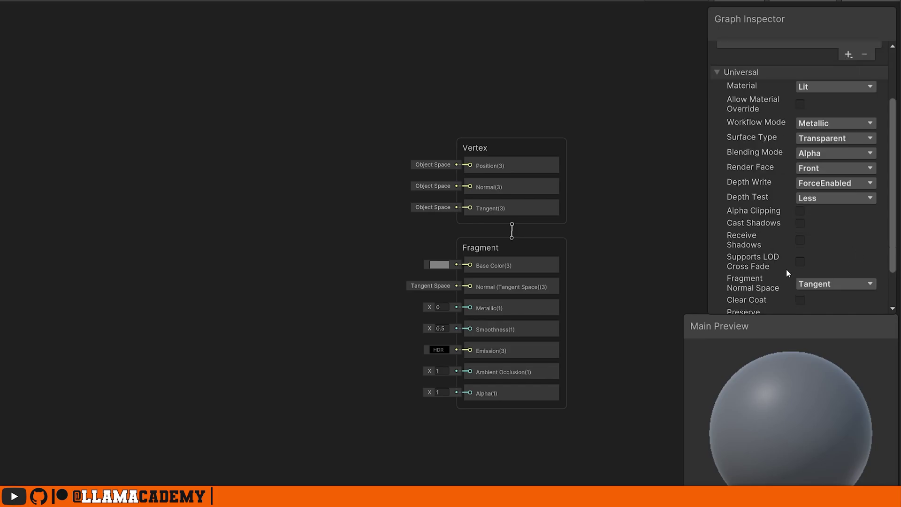
scroll(787, 269, "up", 5)
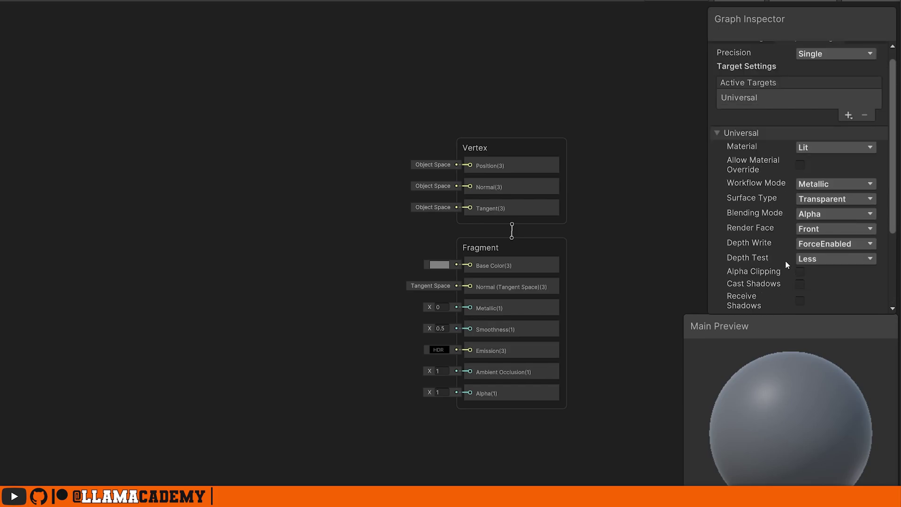
scroll(785, 260, "up", 1)
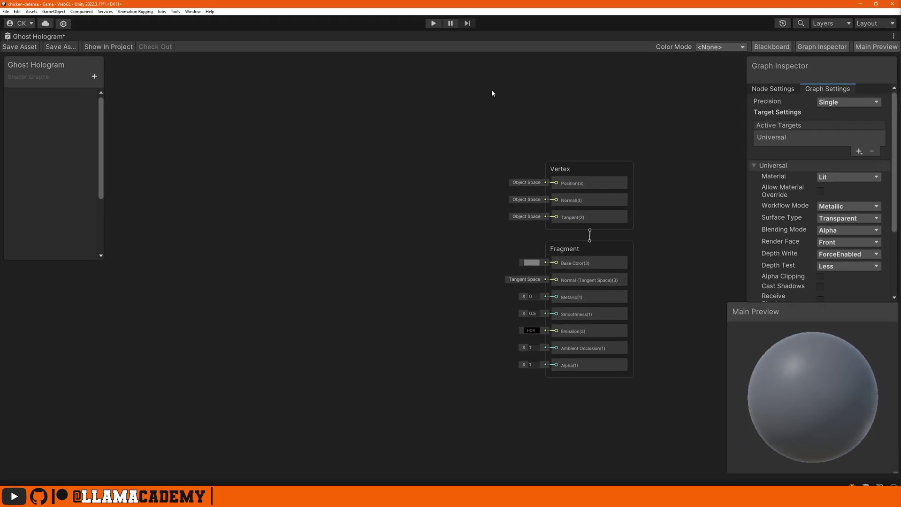
Add a Texture 2D property named BaseMap to the Ghost Hologram graph.
left_click(95, 76)
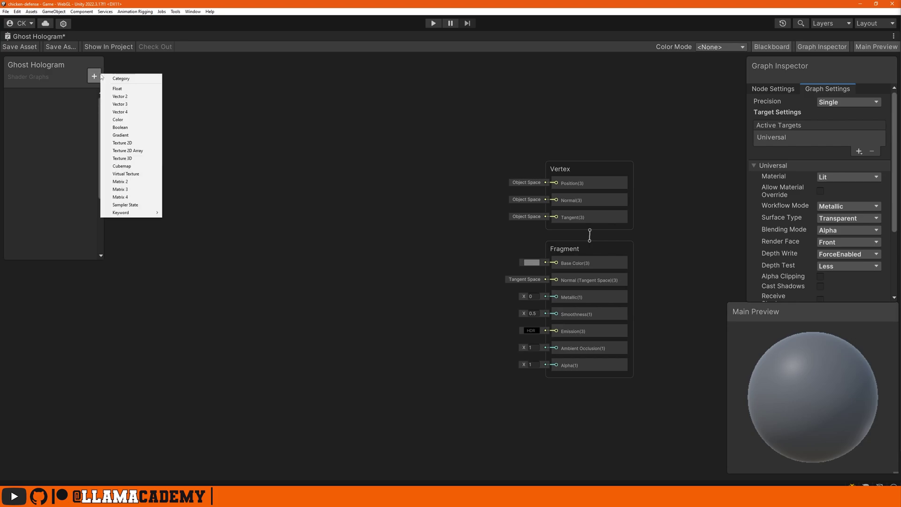
left_click(150, 145)
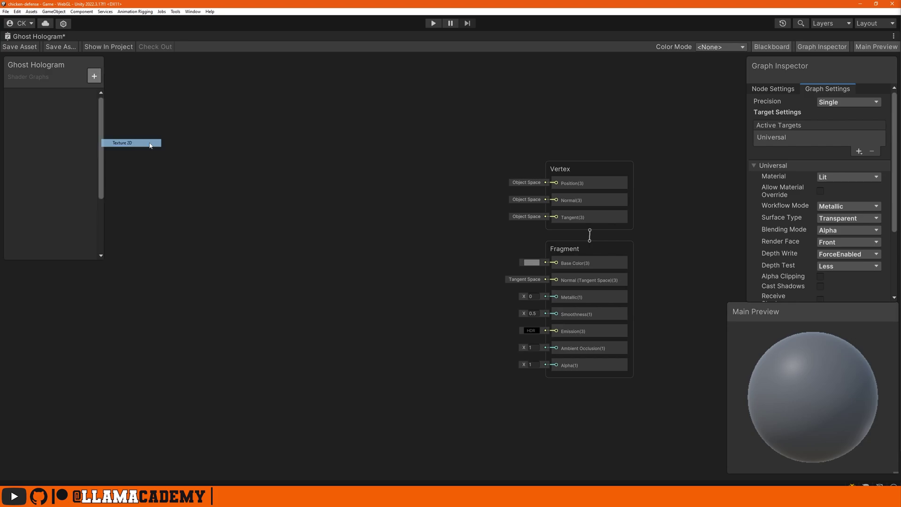
type("BaseMap")
key("Return")
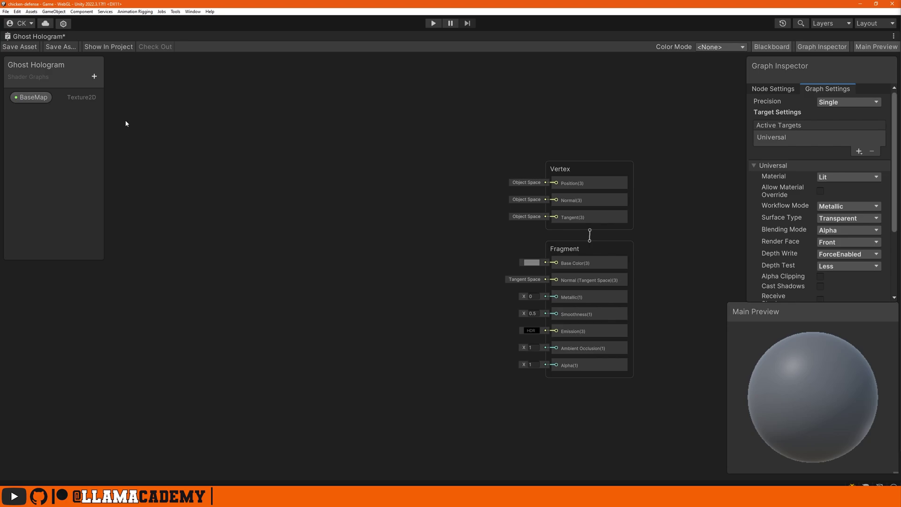
Place the BaseMap property in the graph and feed it into a new Sample Texture 2D node.
left_click_drag(29, 104, 266, 242)
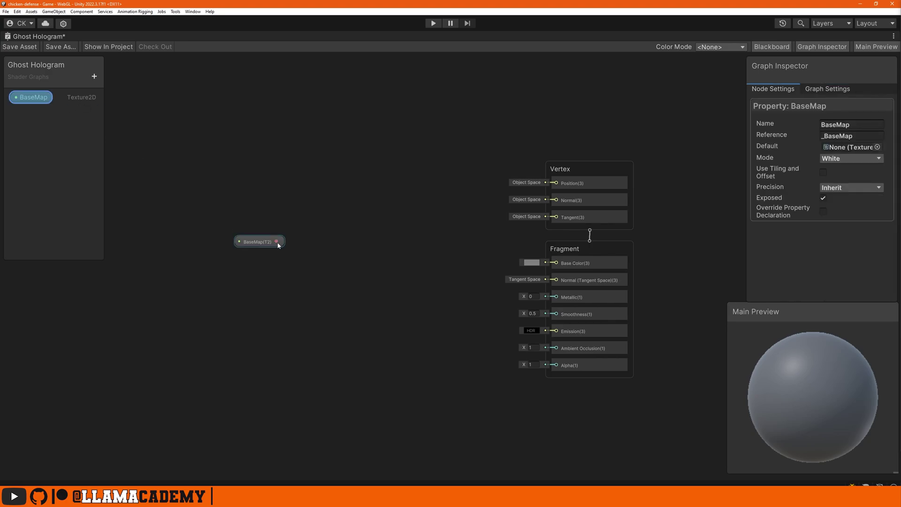
left_click_drag(278, 243, 298, 241)
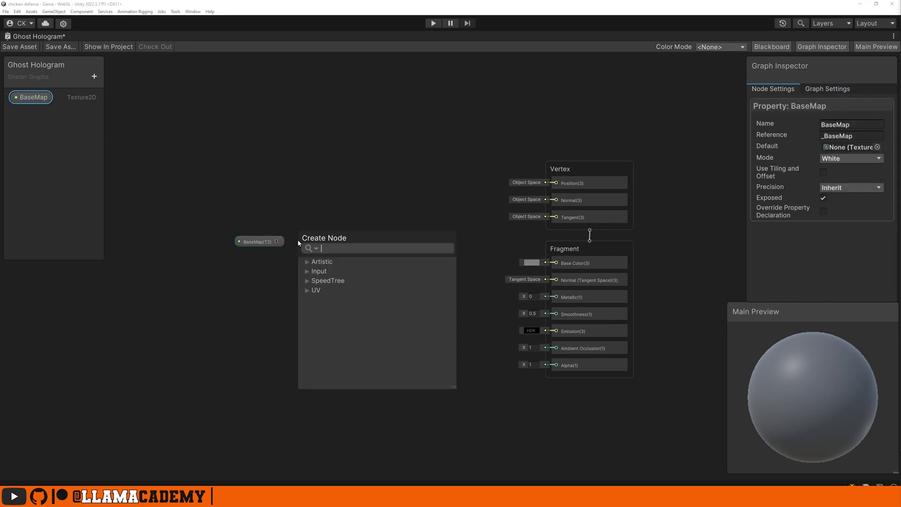
type("sample")
key("Return")
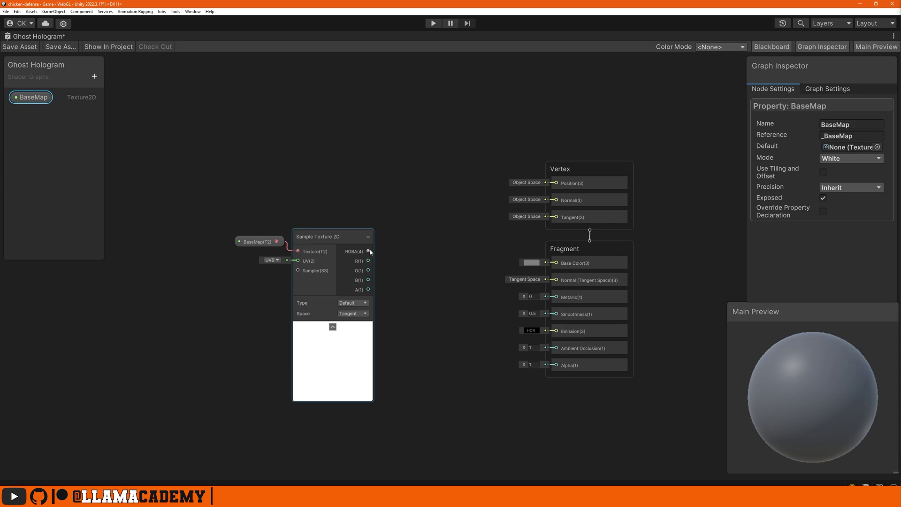
left_click_drag(370, 254, 550, 263)
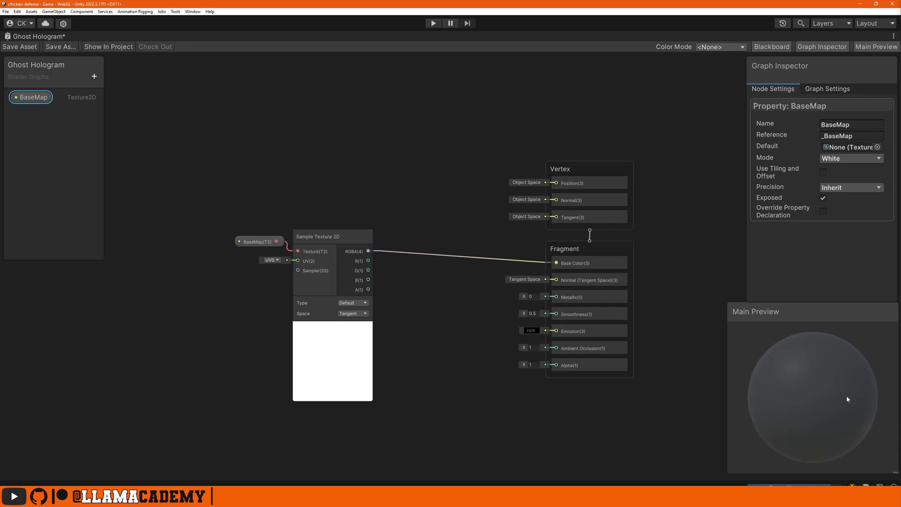
left_click(513, 262)
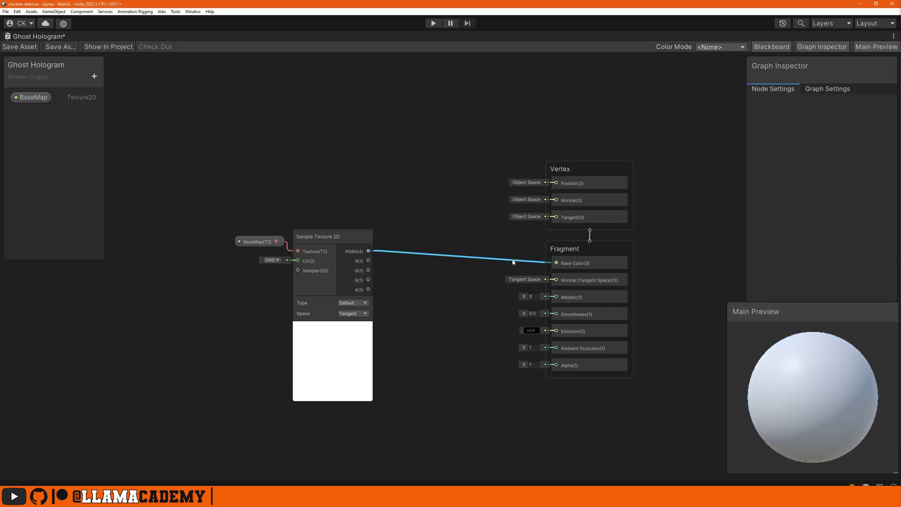
key("Delete")
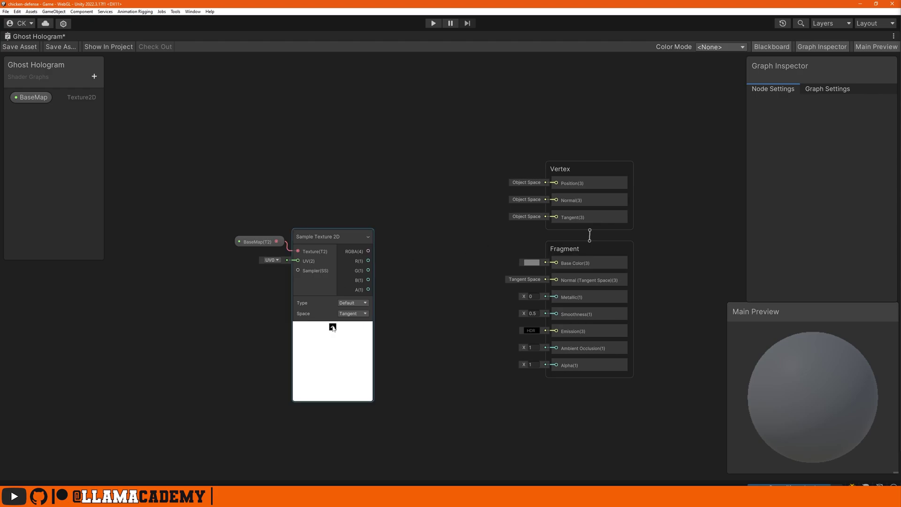
Set BaseMap's default texture to the "Llama No Mou…" texture and collapse the Sample Texture 2D node's preview.
left_click(262, 243)
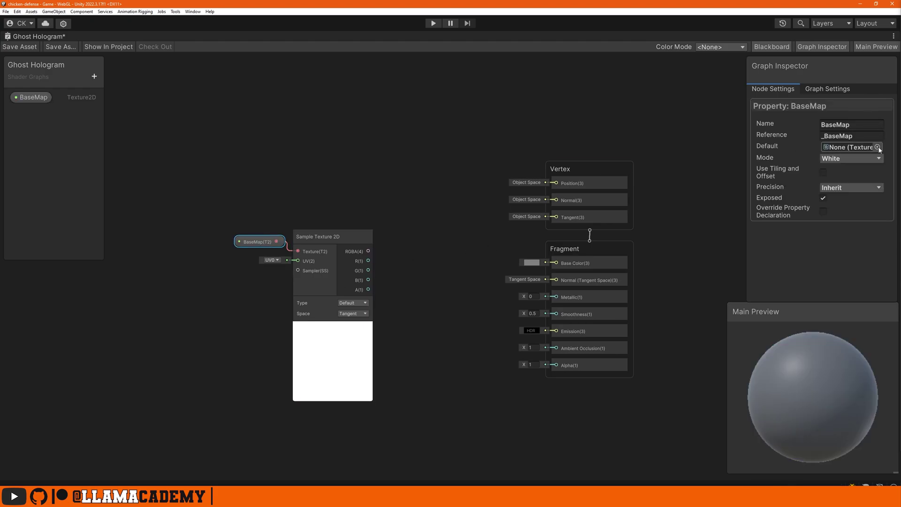
left_click(878, 147)
type("llama")
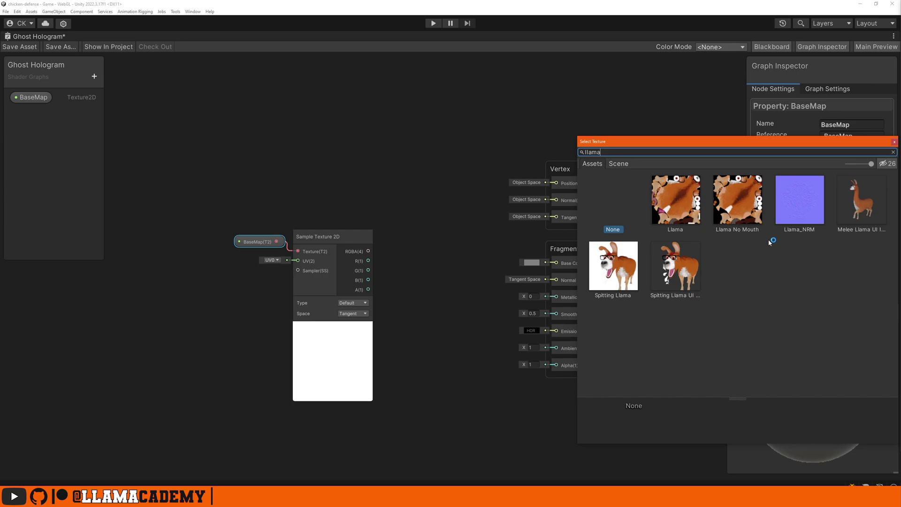
double_click(742, 199)
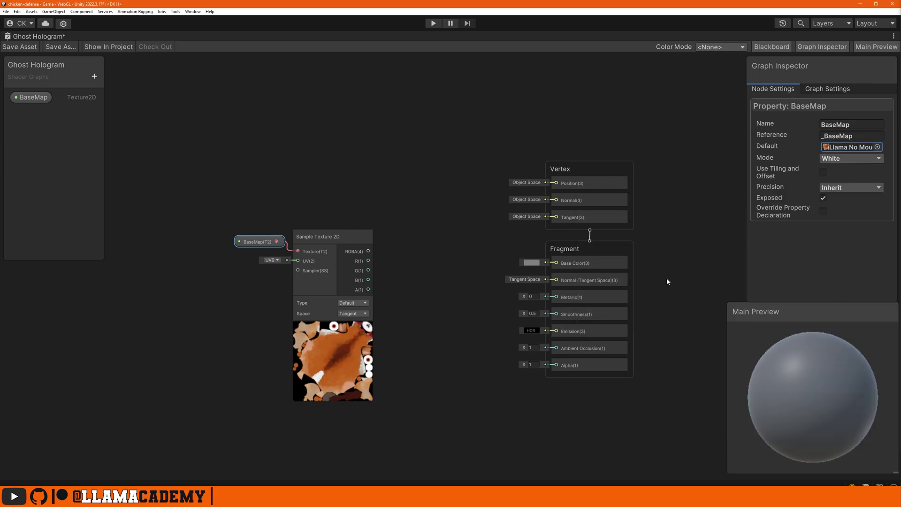
middle_click_drag(406, 301, 498, 309)
left_click(420, 331)
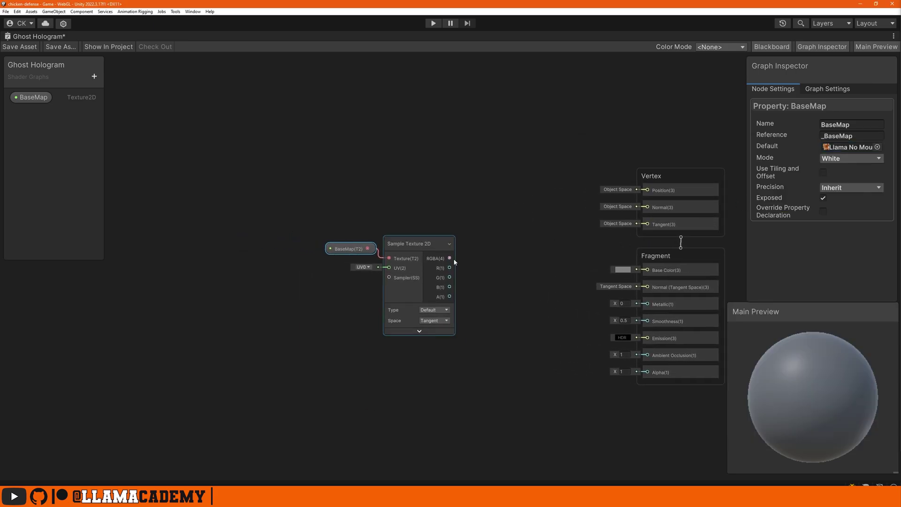
Feed the sampled texture's RGBA output into input B of a new Multiply node.
left_click_drag(453, 258, 492, 235)
type("mult")
left_click(553, 334)
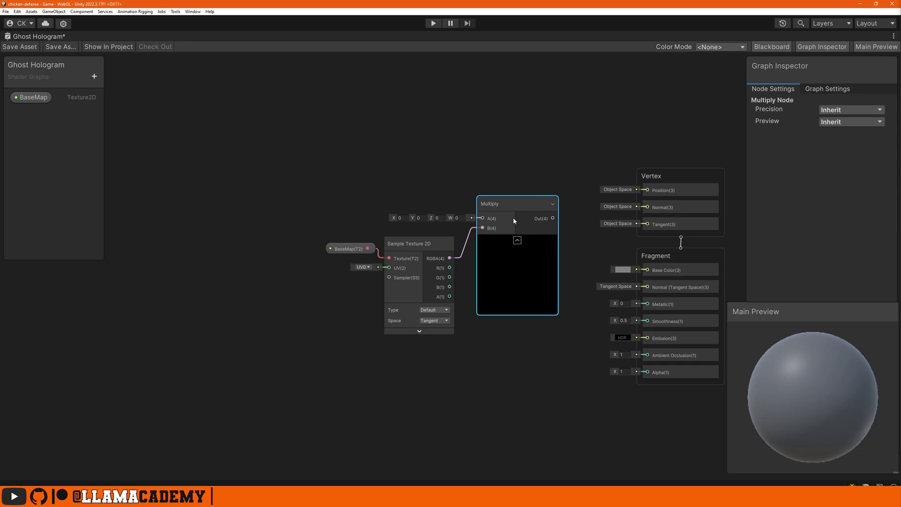
Add a Stripes node from the simple patterns in the empty area beside the base map nodes.
middle_click_drag(301, 136, 485, 201)
left_click(400, 216)
key("space")
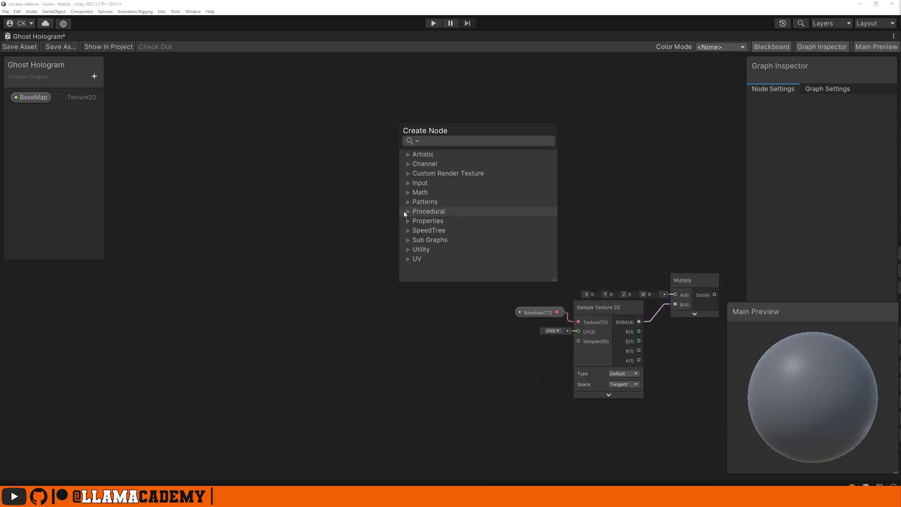
left_click(408, 202)
left_click(416, 221)
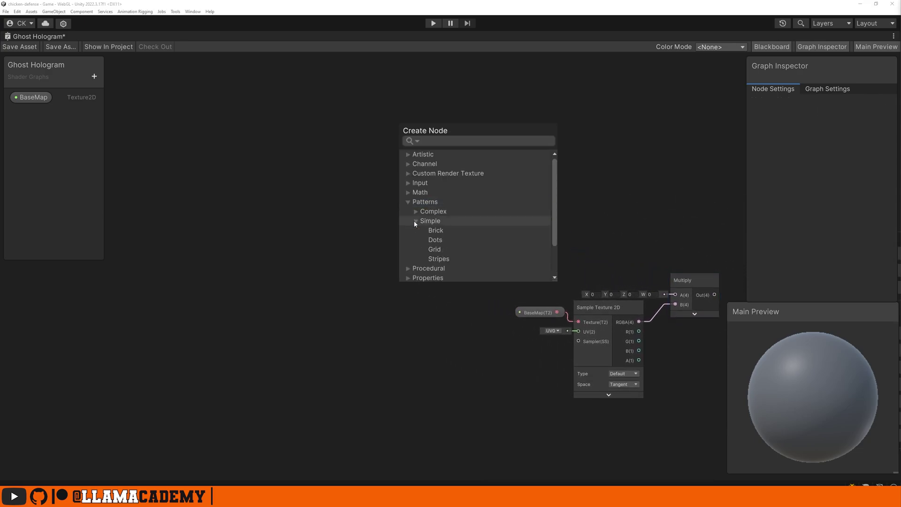
double_click(439, 259)
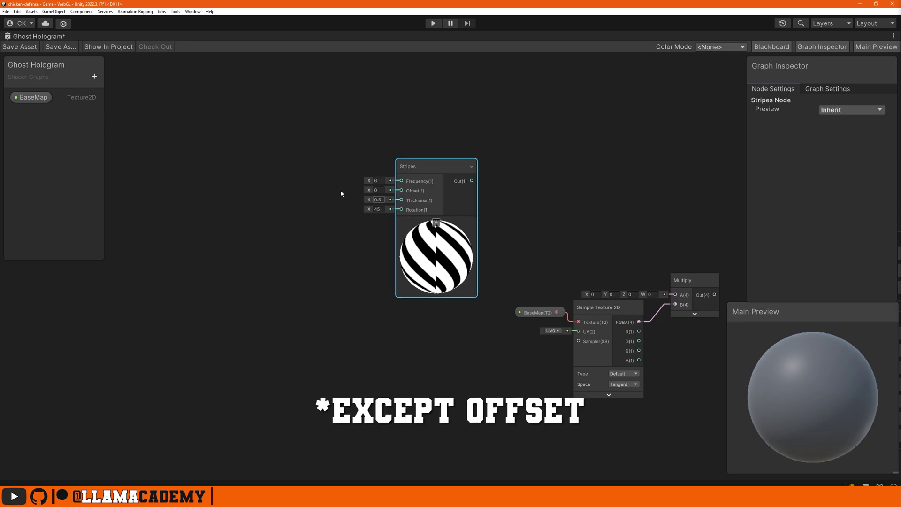
Add two Float properties named LineThickness and LineRotation to the Ghost Hologram graph.
left_click(95, 76)
left_click(113, 94)
type("LineThickness")
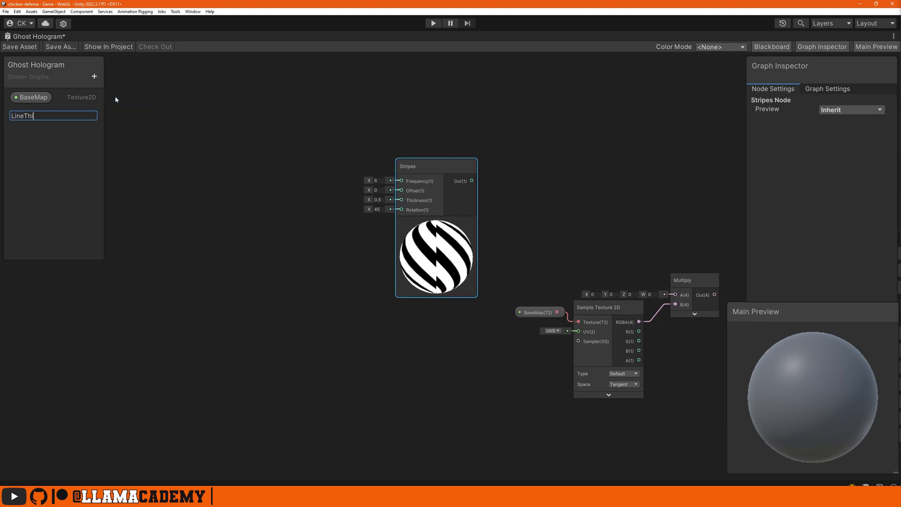
key("Return")
left_click(94, 77)
left_click(115, 98)
type("LineRotation")
key("Return")
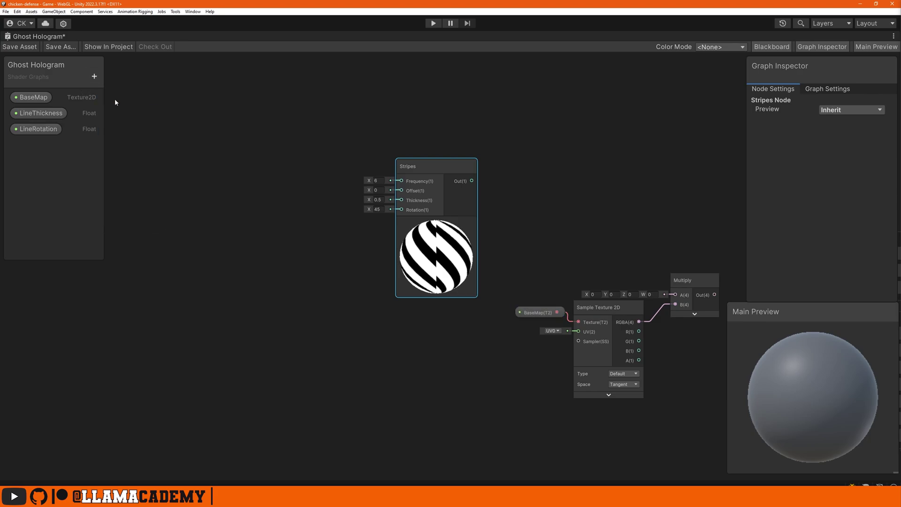
Add a Float property named LineFrequency to the Ghost Hologram graph.
left_click(95, 76)
left_click(116, 97)
type("LineFrequency")
key("Return")
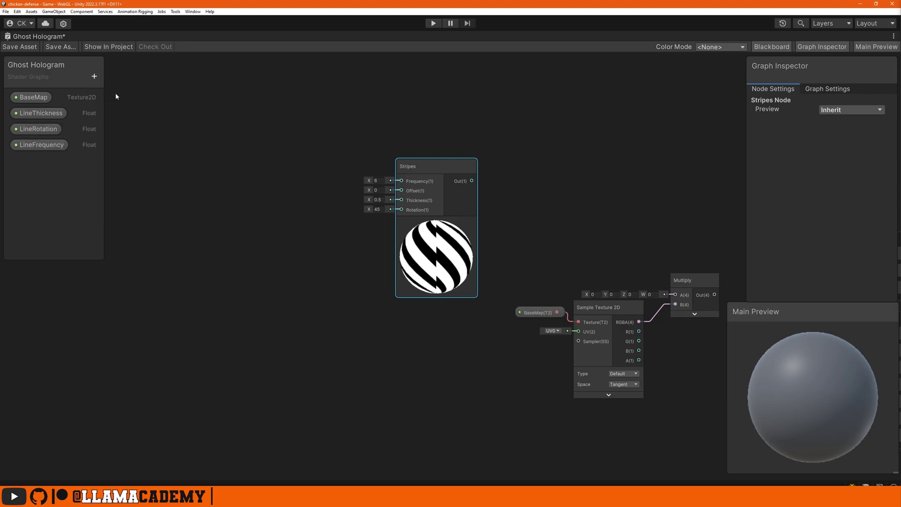
Connect LineThickness, LineRotation and LineFrequency to the Stripes node's Thickness, Rotation and Frequency inputs and line up their nodes.
left_click(46, 114)
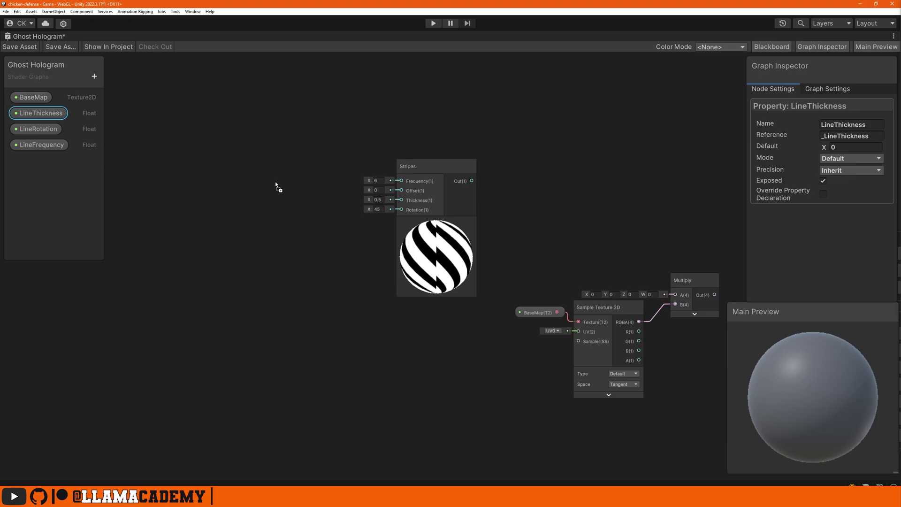
left_click_drag(275, 181, 401, 200)
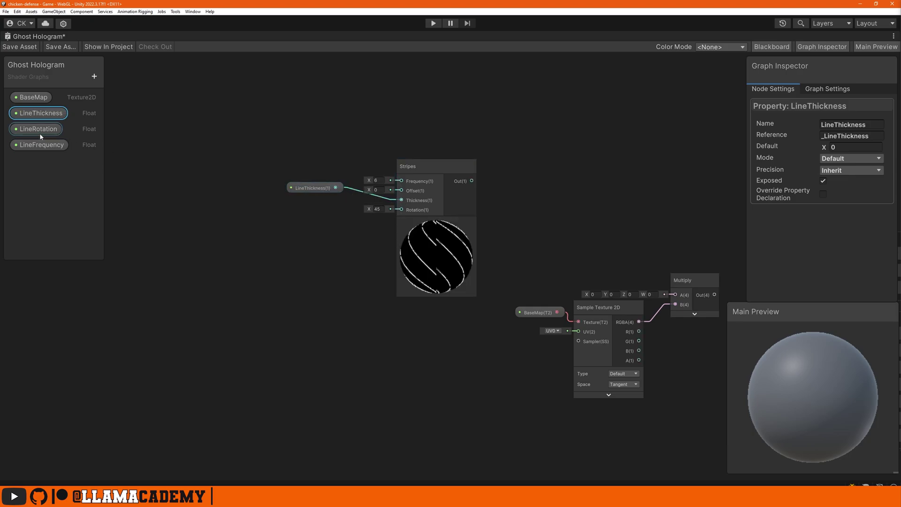
left_click_drag(35, 129, 401, 210)
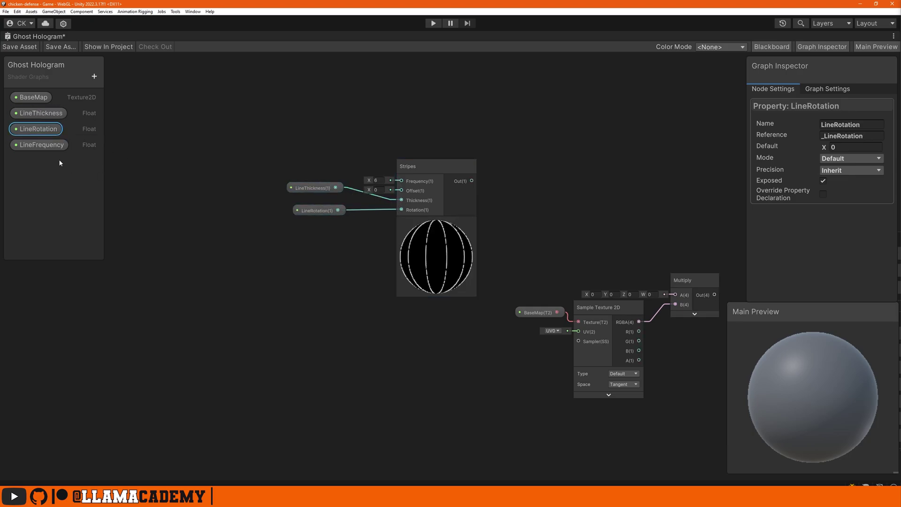
left_click_drag(41, 145, 280, 171)
left_click_drag(331, 172, 405, 181)
left_click_drag(309, 188, 328, 181)
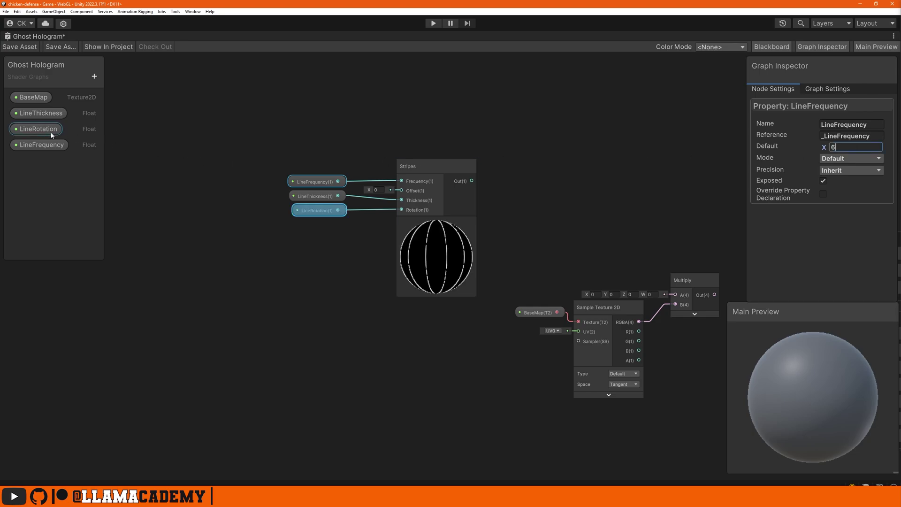
Set the default value of LineFrequency to 6 and of LineThickness to 0.33.
left_click(38, 128)
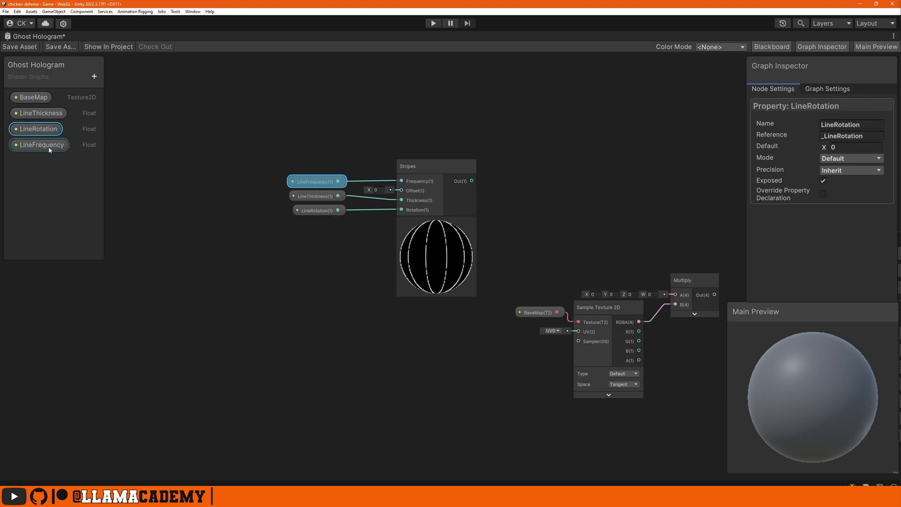
left_click(41, 113)
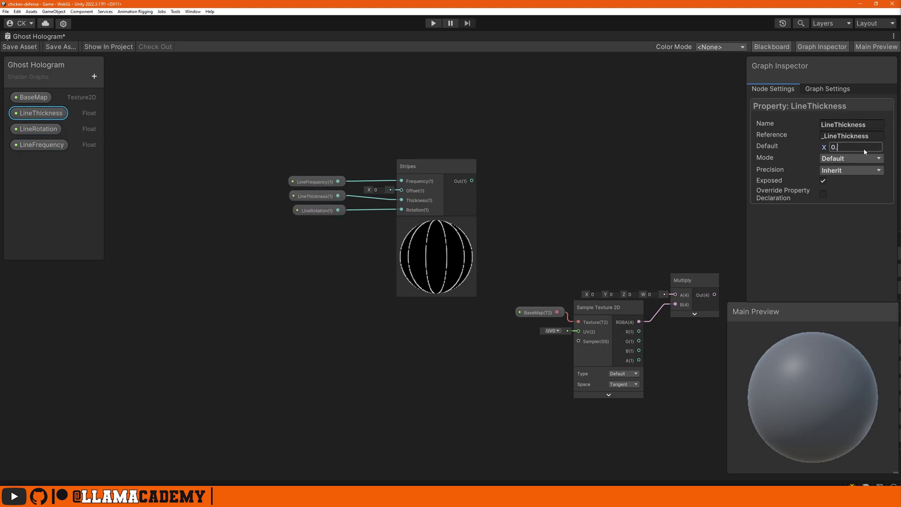
type("33")
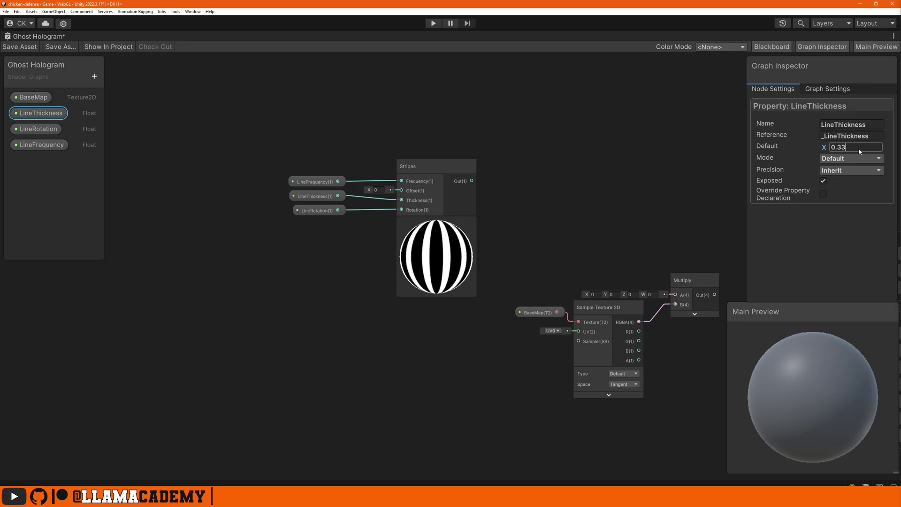
Add a Color property named Tint to the Ghost Hologram graph.
left_click(95, 76)
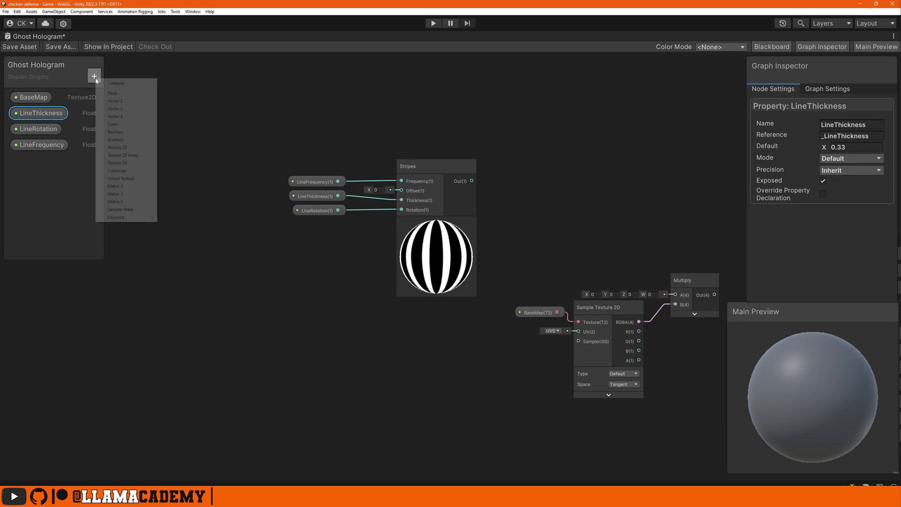
left_click(130, 123)
type("Tint")
key("Return")
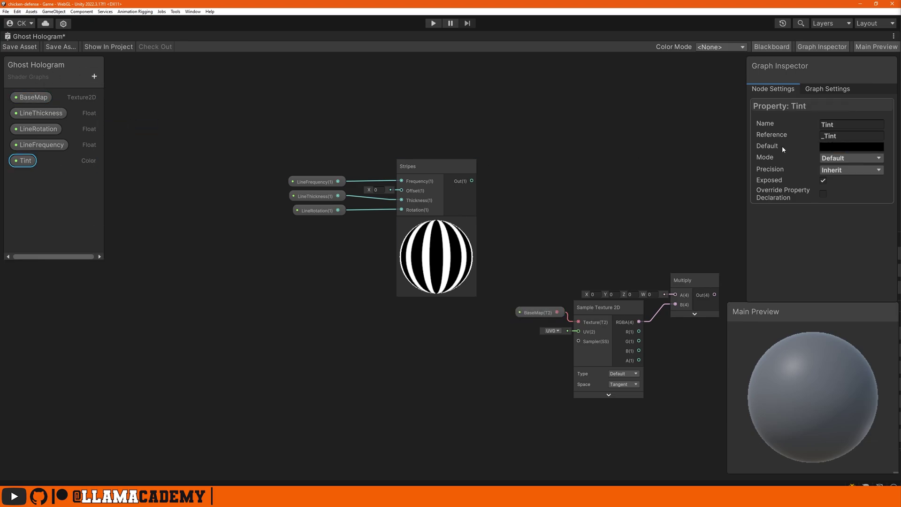
Set Tint's default color to light blue 31A7FF with an alpha of 0.466.
left_click(840, 146)
left_click(854, 395)
left_click(882, 354)
type("0.466")
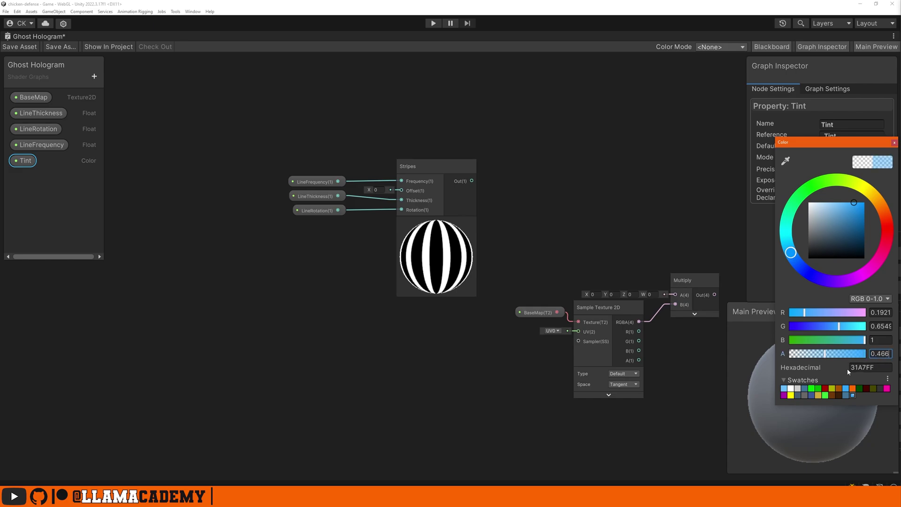
left_click(895, 143)
Multiply Tint by the Stripes output in a new Multiply node, with Tint in A and the stripes in B.
left_click_drag(22, 161, 502, 179)
type("mult")
key("Return")
left_click(458, 166)
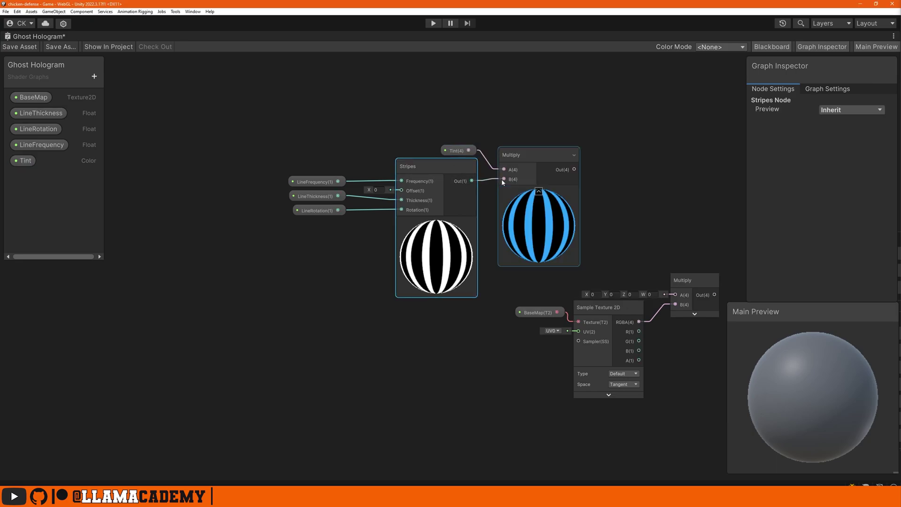
Try multiplying the tinted stripes with the sampled base map, and delete that Multiply node.
middle_click_drag(574, 170, 470, 124)
left_click_drag(472, 119, 573, 244)
left_click(592, 263)
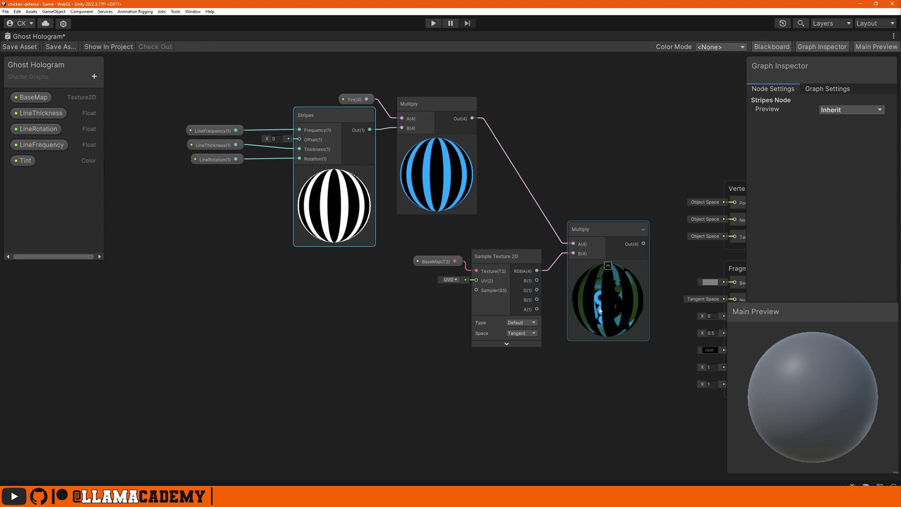
left_click(603, 309)
key("Delete")
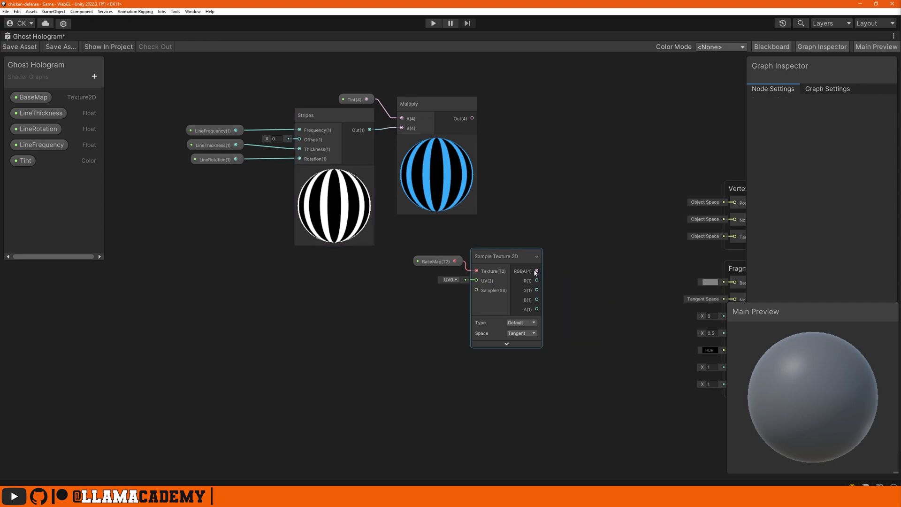
Add a Blend node with the tinted stripes as its Blend input and the sampled base map's RGBA as its Base input.
left_click(475, 137)
left_click_drag(473, 119, 579, 223)
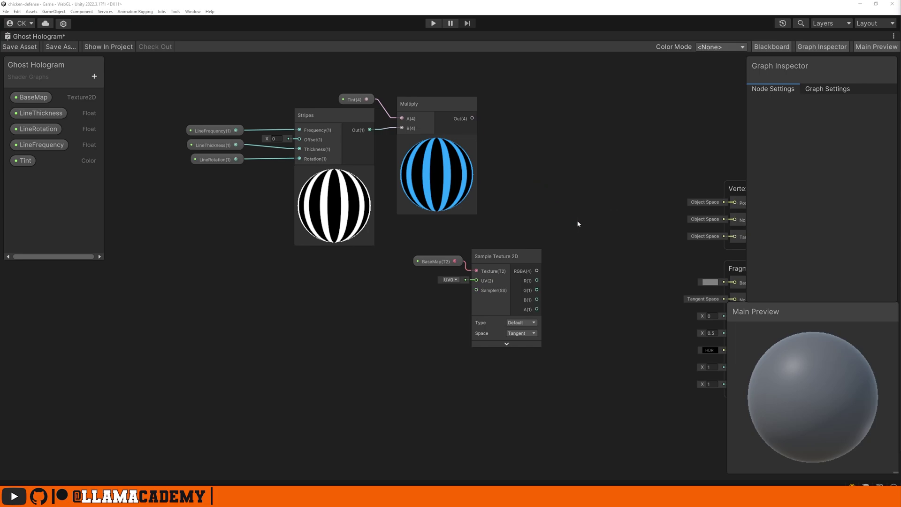
type("blend")
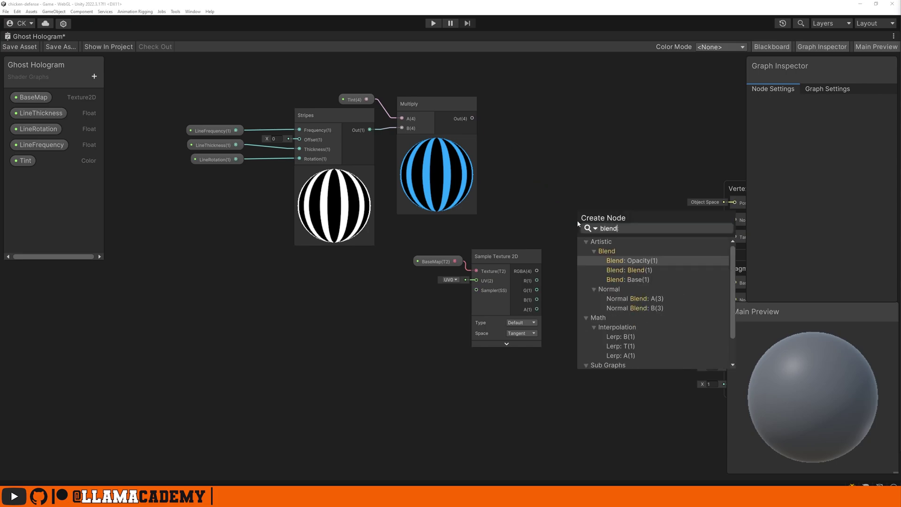
key("Down")
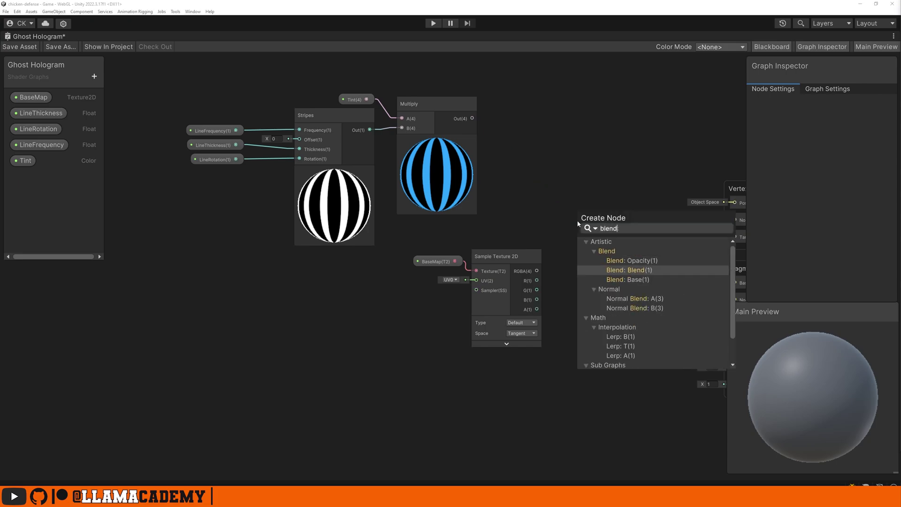
key("Return")
left_click_drag(601, 209, 607, 233)
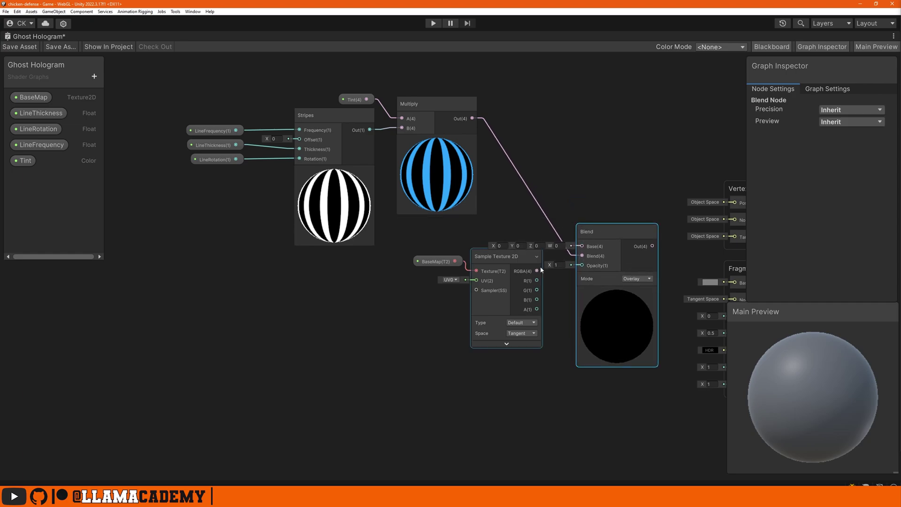
left_click_drag(537, 271, 583, 247)
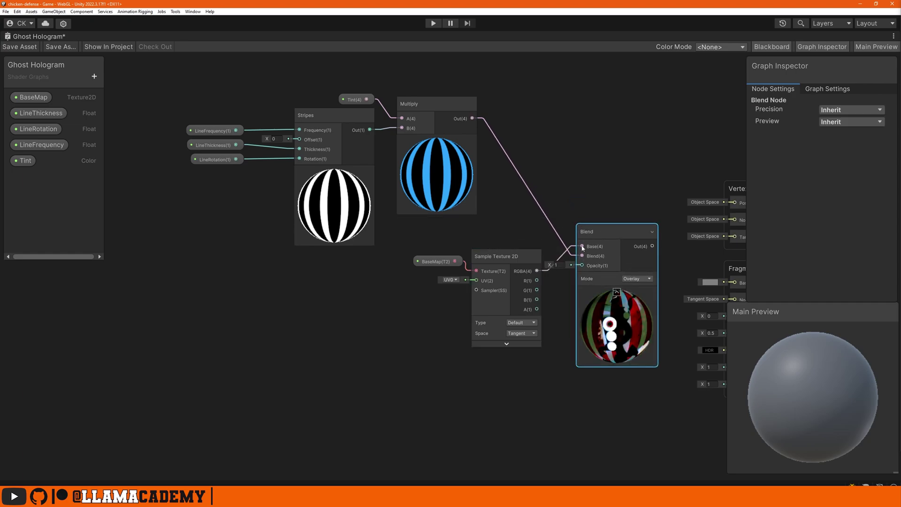
Set the Blend node's mode to LinearDodge and move the BaseMap and Sample Texture 2D nodes away from it.
left_click(638, 279)
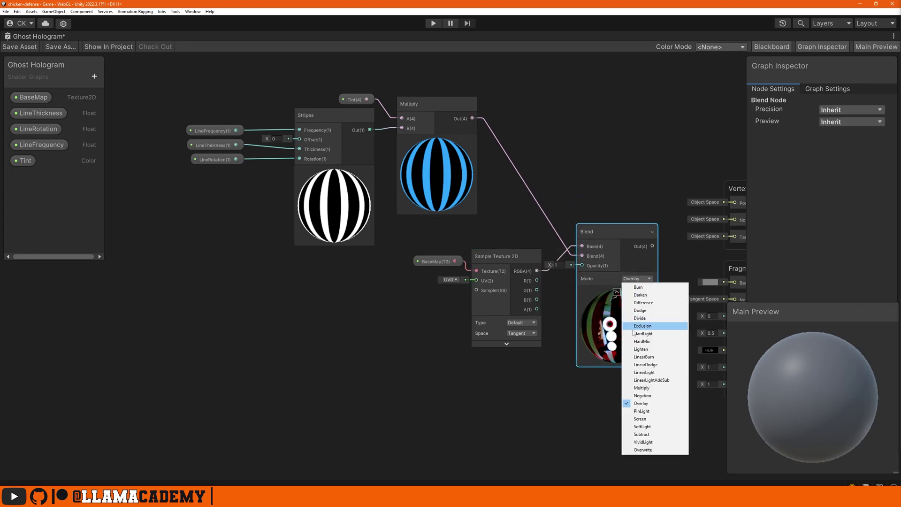
left_click(661, 365)
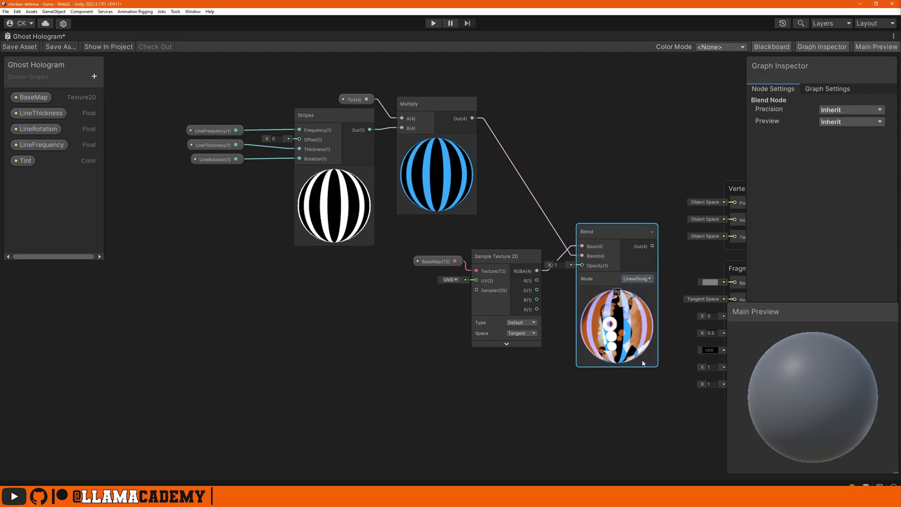
left_click_drag(423, 247, 488, 301)
left_click_drag(494, 257, 448, 270)
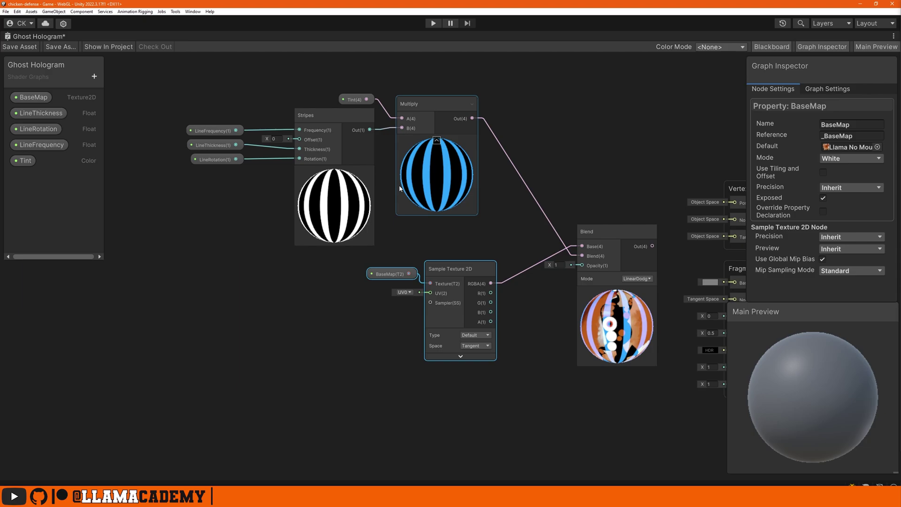
Multiply Tint by the sampled base map's RGBA in a new Multiply node and feed the product into the Blend node's Base input.
left_click(386, 159)
left_click_drag(367, 99, 466, 249)
type("mu")
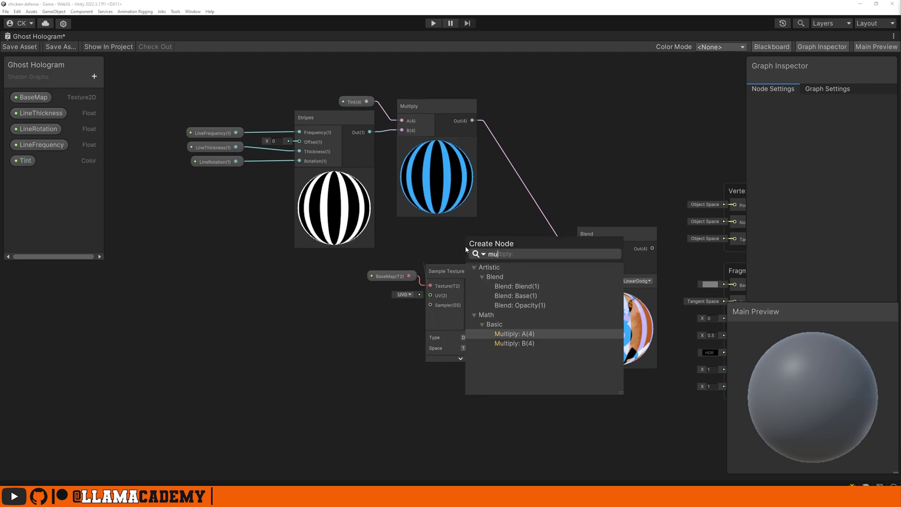
key("Return")
left_click_drag(374, 276, 358, 280)
left_click_drag(447, 282, 465, 267)
left_click_drag(536, 256, 583, 249)
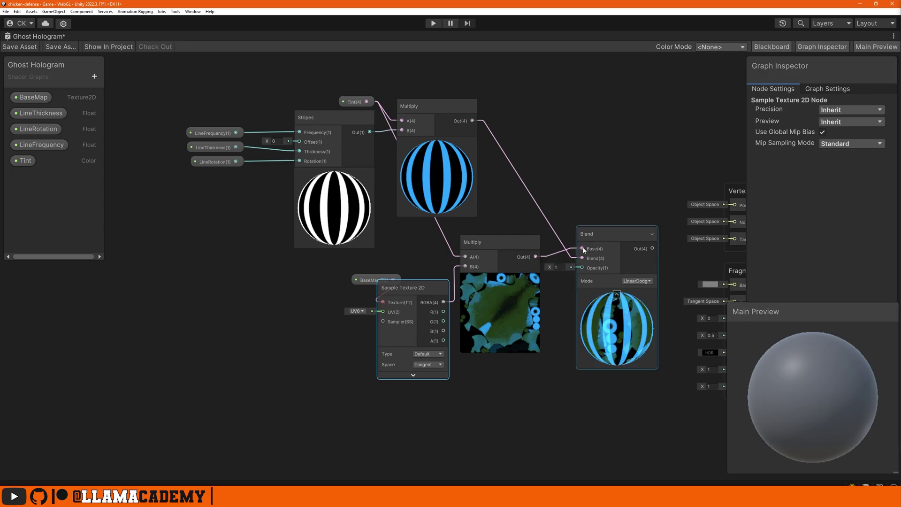
left_click_drag(371, 280, 340, 299)
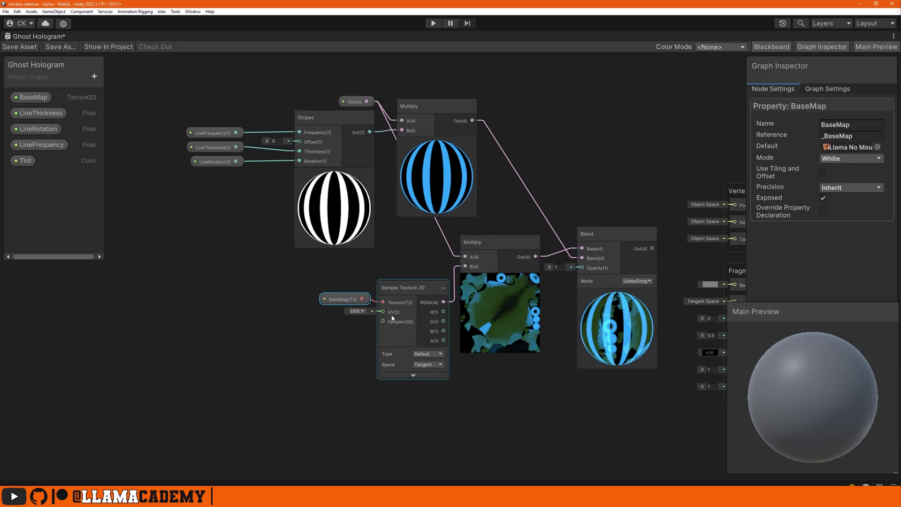
Connect the Blend node's output to the Fragment's Base Color.
left_click(412, 316, "ctrl")
middle_click_drag(669, 336, 550, 311)
left_click(518, 248, "ctrl")
left_click_drag(533, 223, 615, 260)
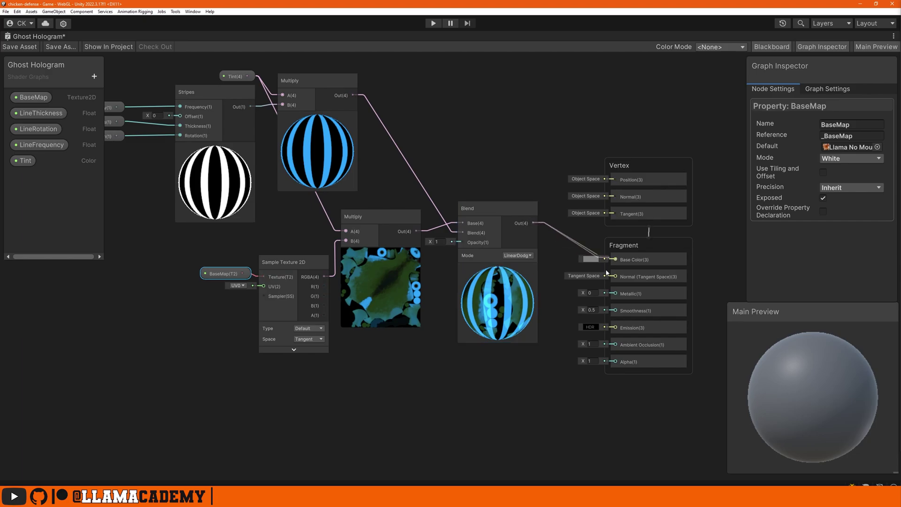
Set the Main Preview's custom mesh to LlamaGeo and rotate the model to a side view.
left_click_drag(827, 394, 819, 405)
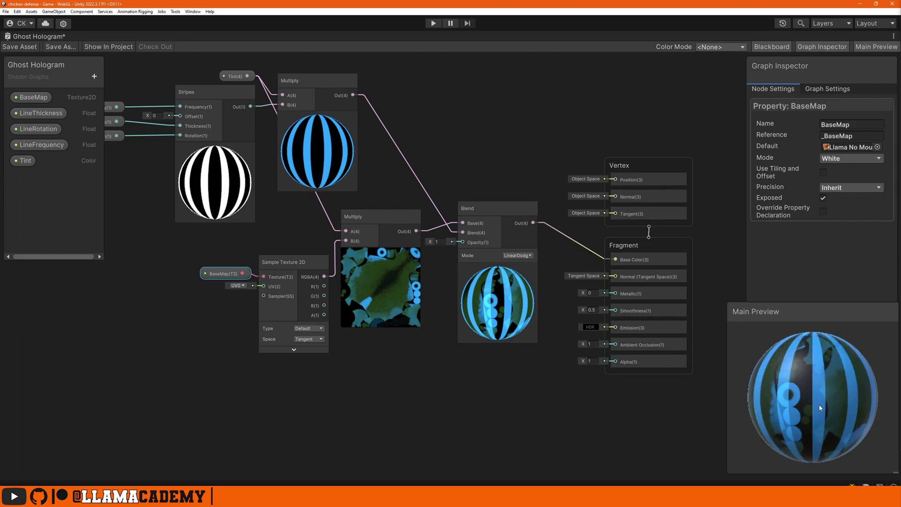
right_click(819, 402)
left_click(845, 453)
type("llama")
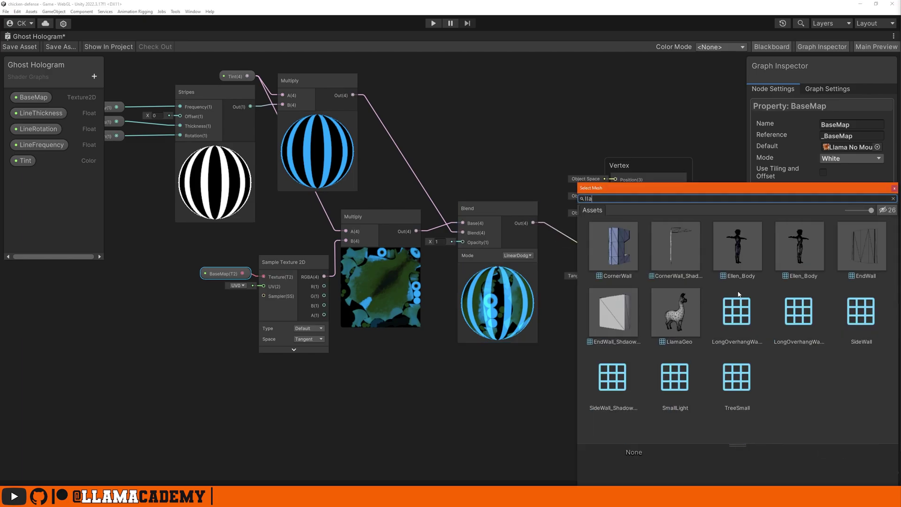
double_click(624, 252)
left_click_drag(729, 396, 841, 404)
Set LineRotation's default to 122 and expand the Blend node's preview.
left_click(39, 128)
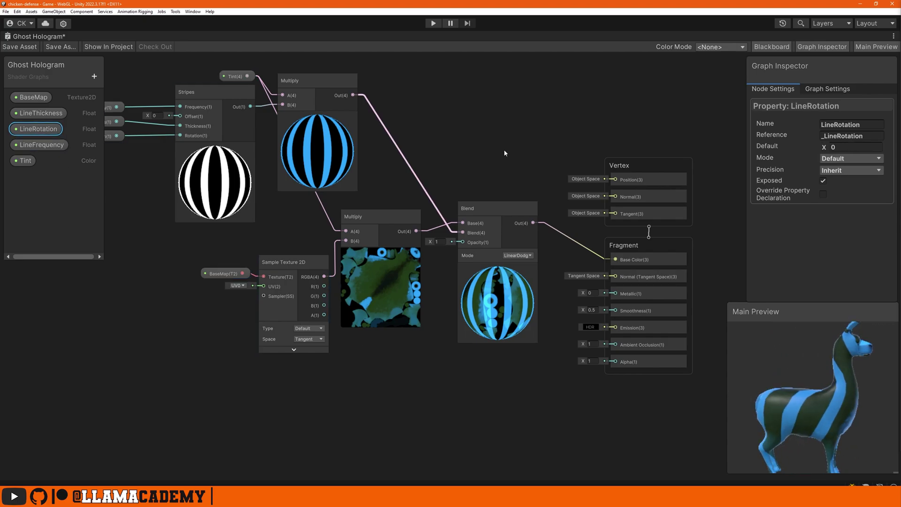
left_click(854, 147)
type("122")
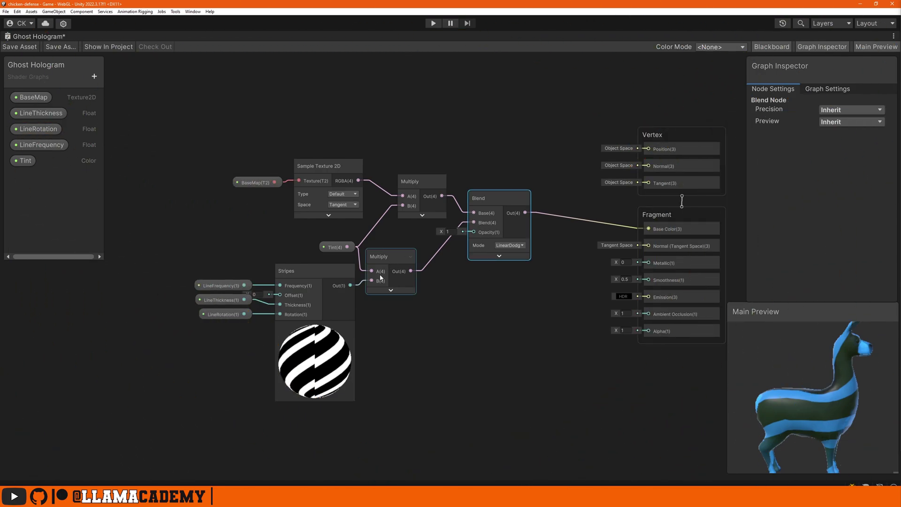
left_click(499, 256)
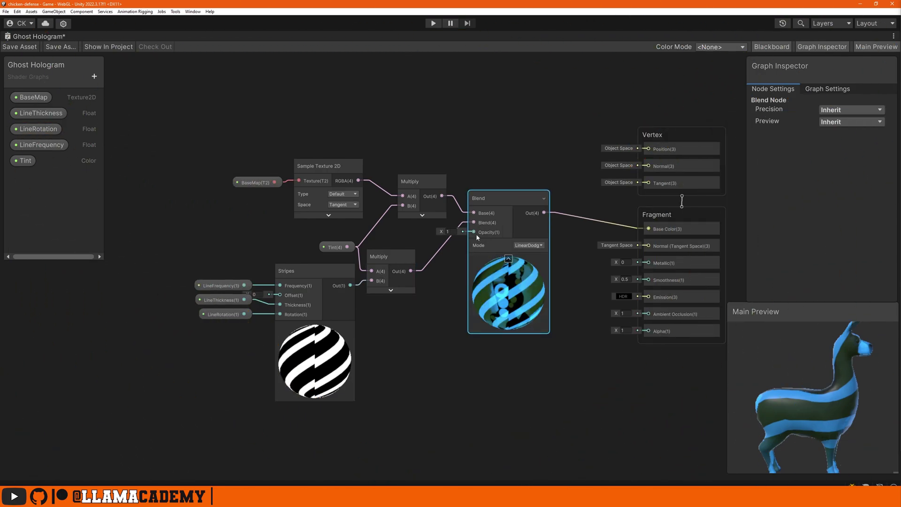
Add a Float property named LineStrength with a default of 1 and connect it to the Blend node's Opacity input.
left_click(94, 77)
left_click(121, 89)
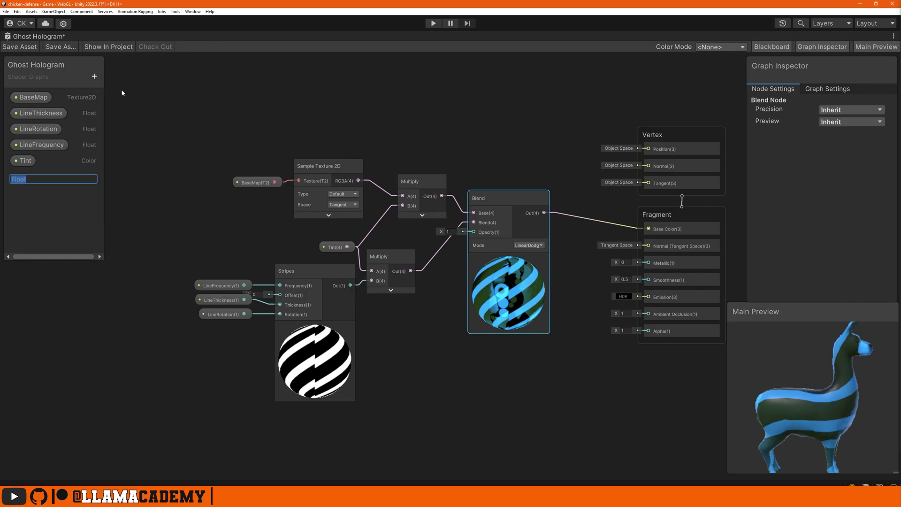
type("LineStrength")
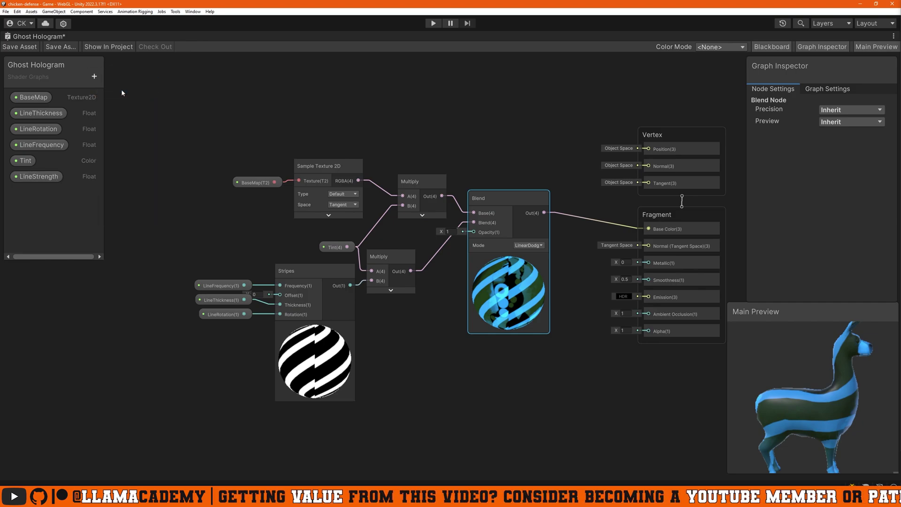
key("Return")
left_click(833, 147)
type("1")
left_click_drag(39, 177, 404, 231)
left_click_drag(449, 235, 472, 232)
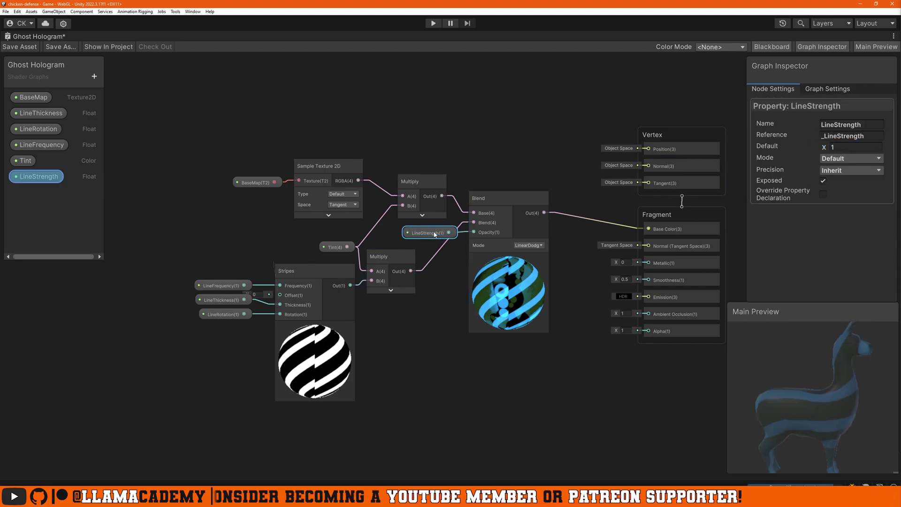
Try lower LineStrength defaults such as 0.5 and 0.22, and set the default back to 1.
left_click(841, 146)
type("0.12")
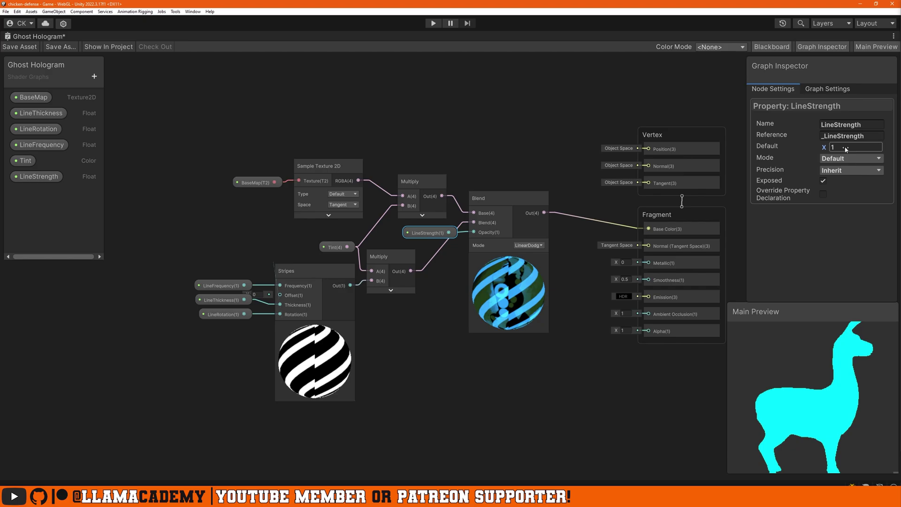
key("Return")
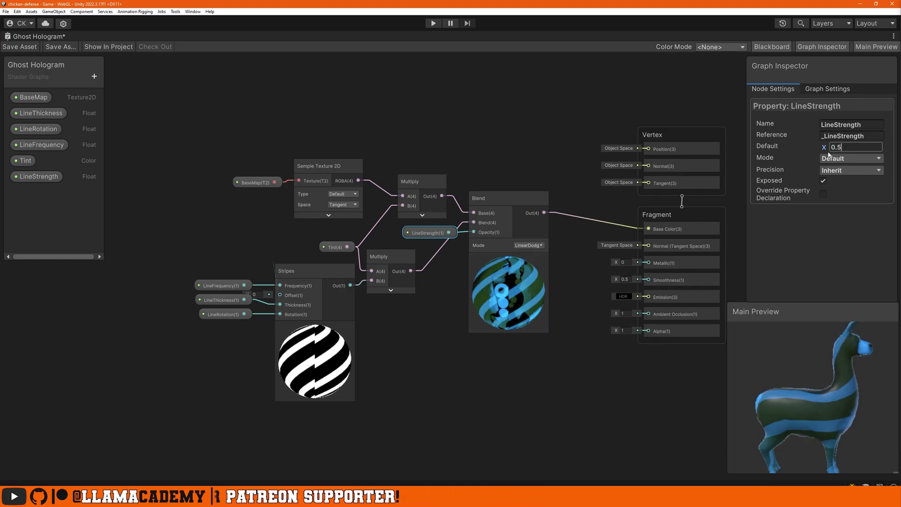
type("0.22")
left_click_drag(818, 150, 52, 159)
left_click(848, 148)
type("1")
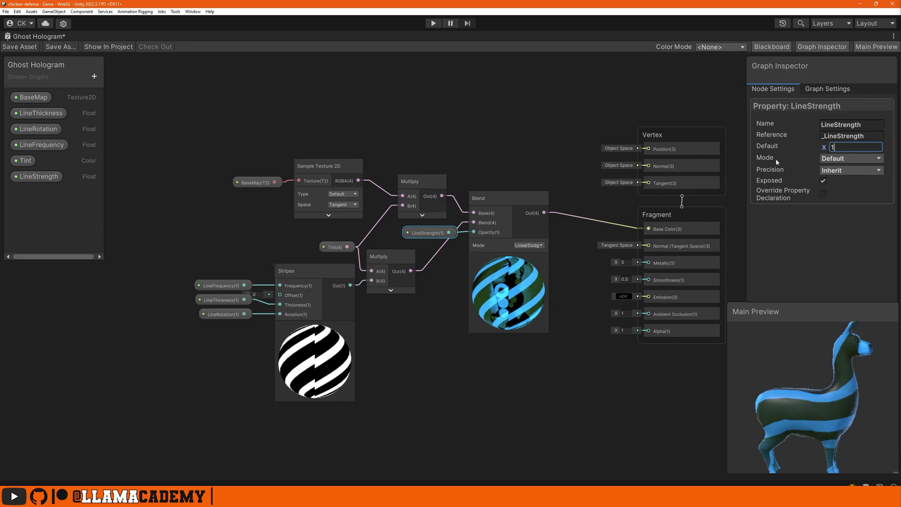
Move the LineThickness and LineRotation nodes down from the Stripes Offset input and scrub Offset to about -19.
middle_click_drag(433, 370, 655, 334)
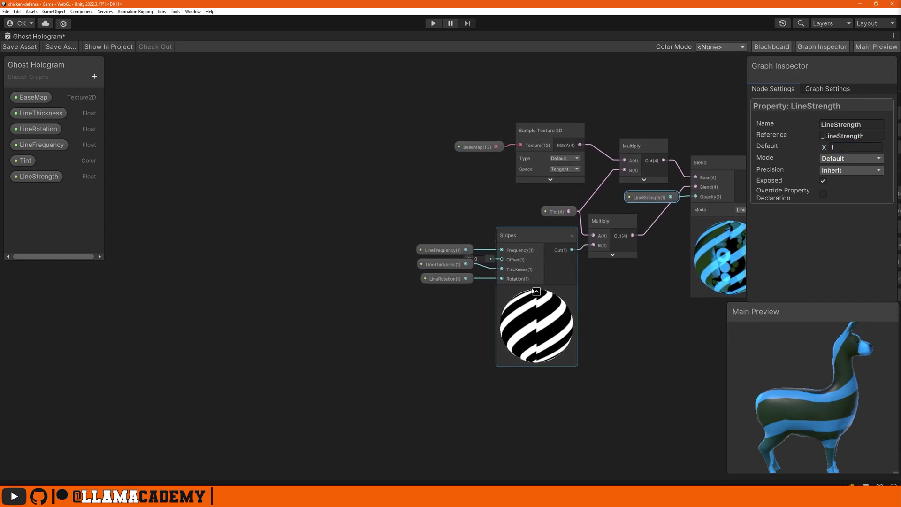
left_click_drag(451, 309, 441, 266)
left_click_drag(443, 266, 124, 240)
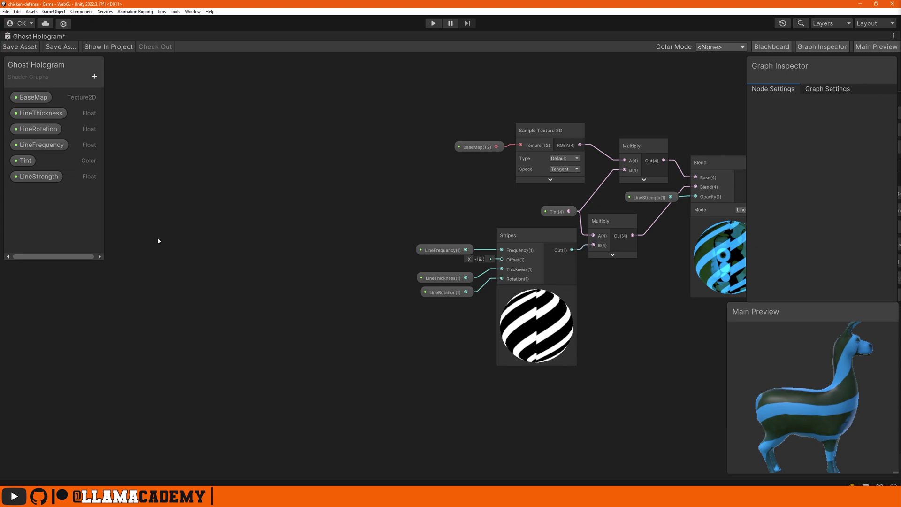
Add a Float property named ScrollSpeed with a default of -1.
left_click(98, 80)
left_click(114, 92)
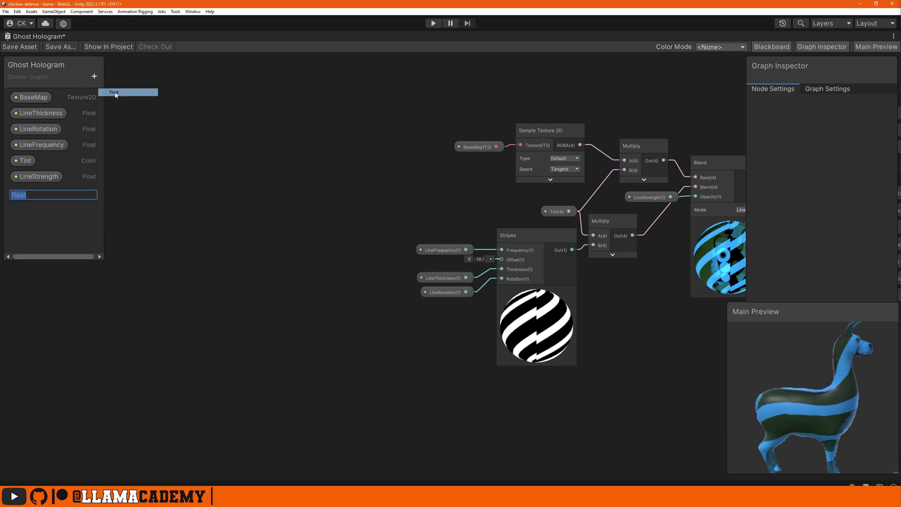
type("ScrollSpeed")
key("Return")
left_click(37, 192)
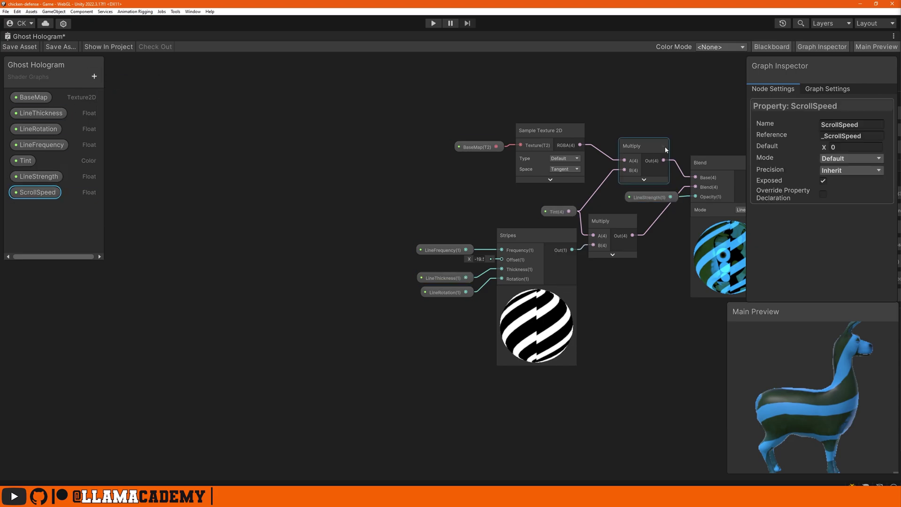
type("-1")
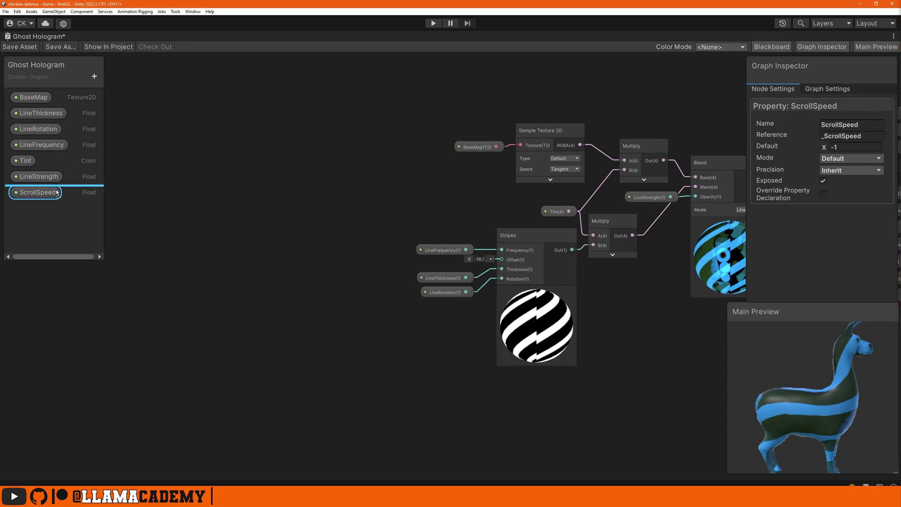
Multiply ScrollSpeed by a new Time node's Time output in a new Multiply node, and collapse the Time node's unused outputs.
left_click_drag(38, 192, 354, 227)
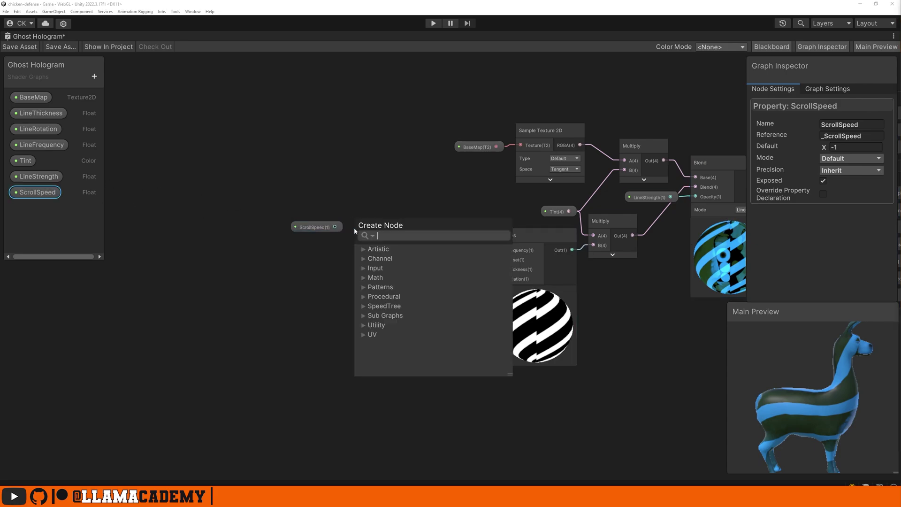
type("mul")
key("Return")
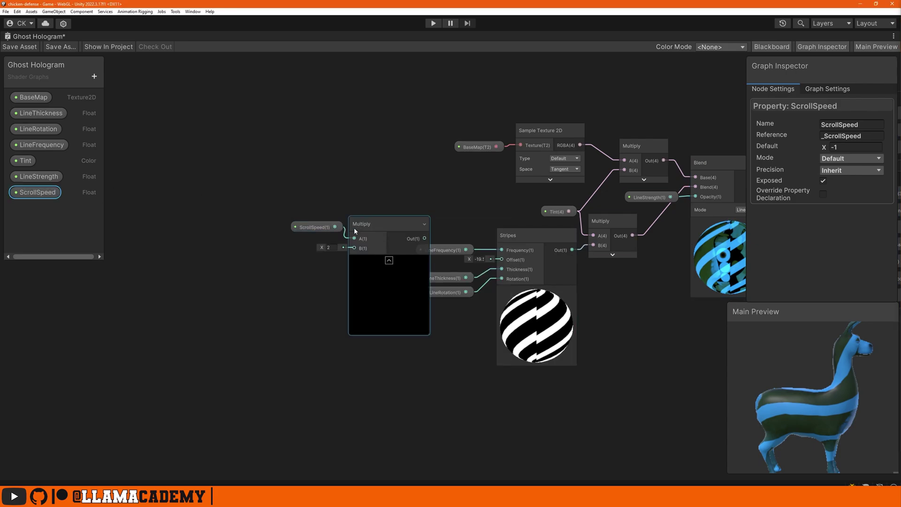
key("space")
type("time")
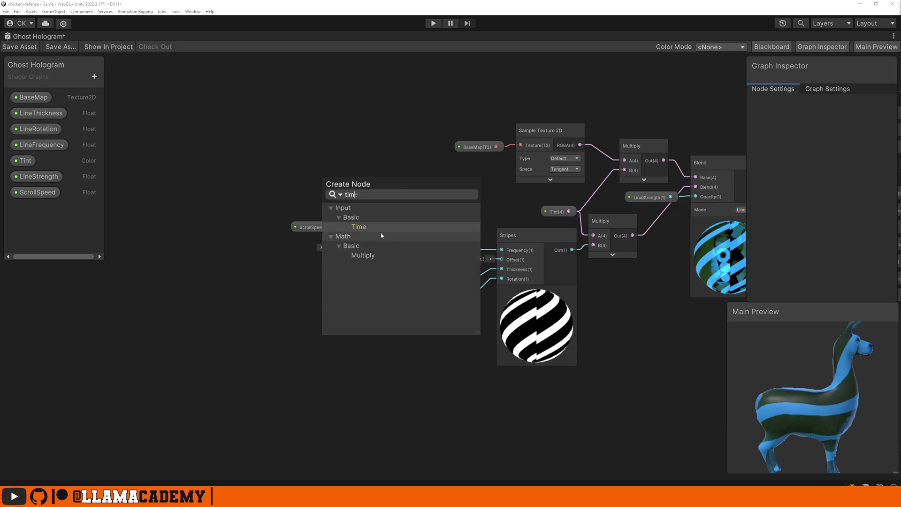
left_click(380, 232)
left_click_drag(343, 294, 310, 257)
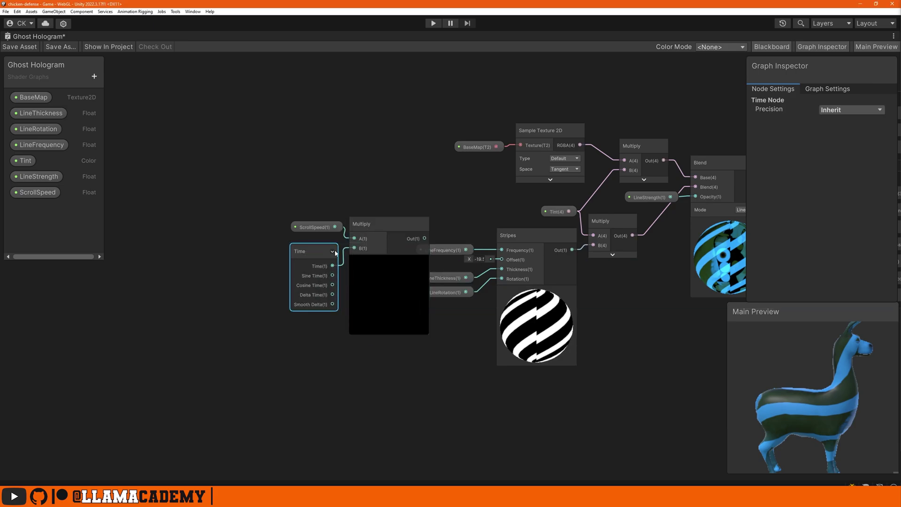
left_click(335, 253)
Connect the scroll speed and time product to the Stripes node's Offset input, and save the shader graph.
left_click_drag(425, 238, 498, 263)
middle_click_drag(600, 311, 521, 300)
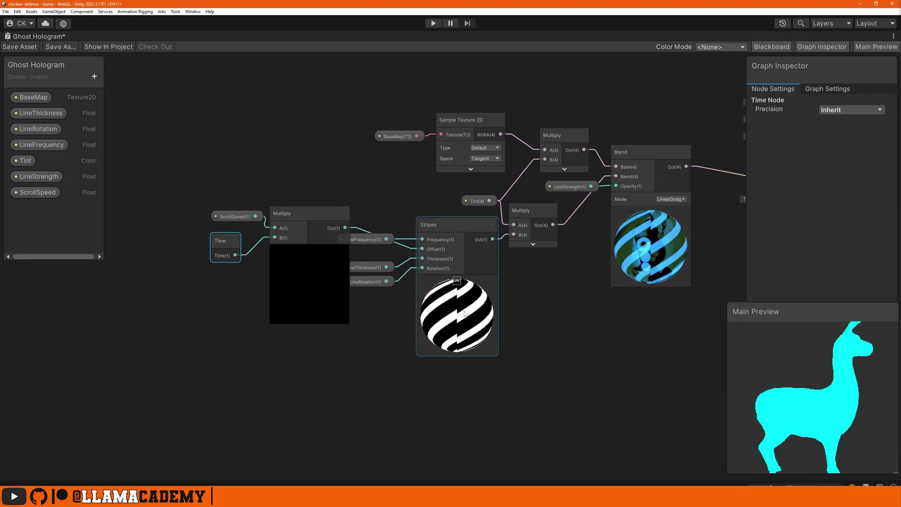
left_click(20, 47)
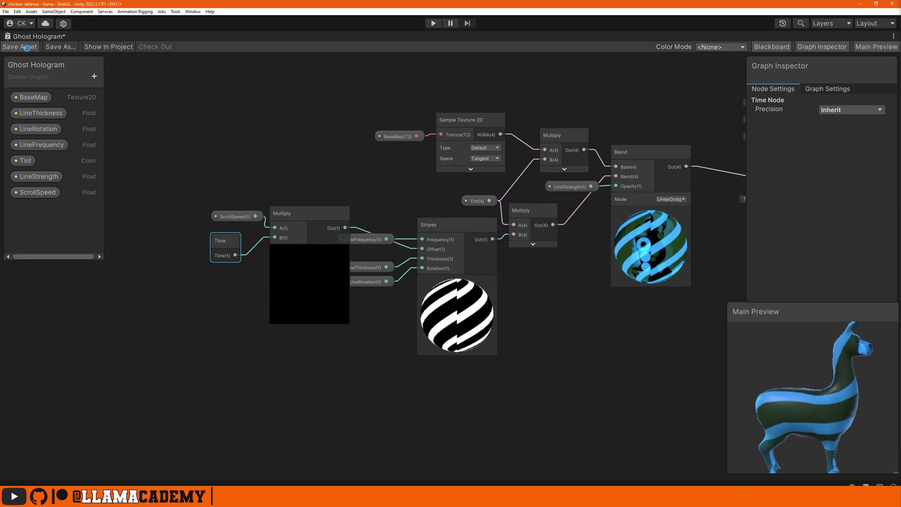
middle_click_drag(592, 327, 465, 318)
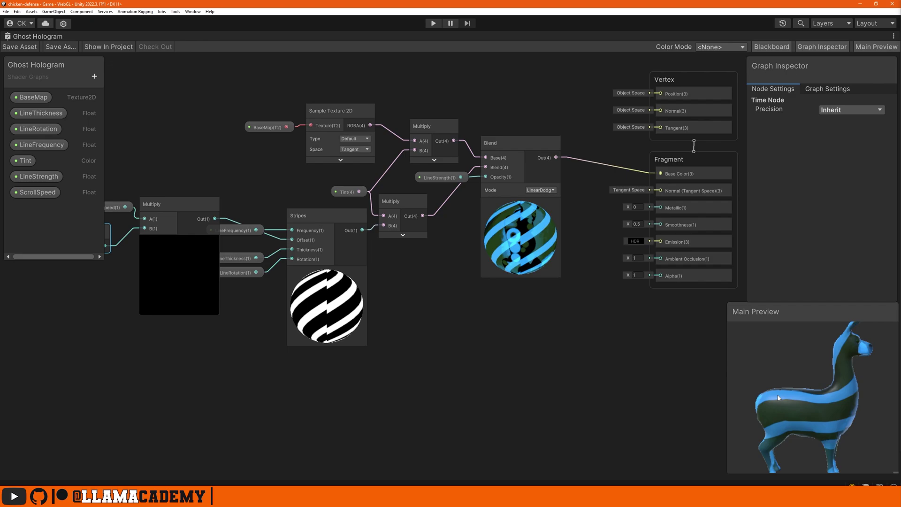
Split Tint with a new Split node and connect its A output to the Fragment's Alpha.
middle_click_drag(610, 359, 534, 382)
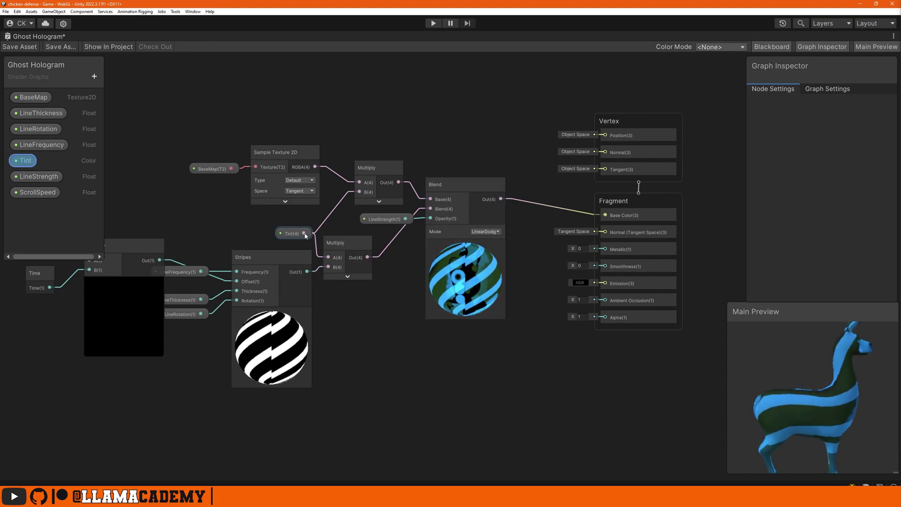
key("space")
type("split")
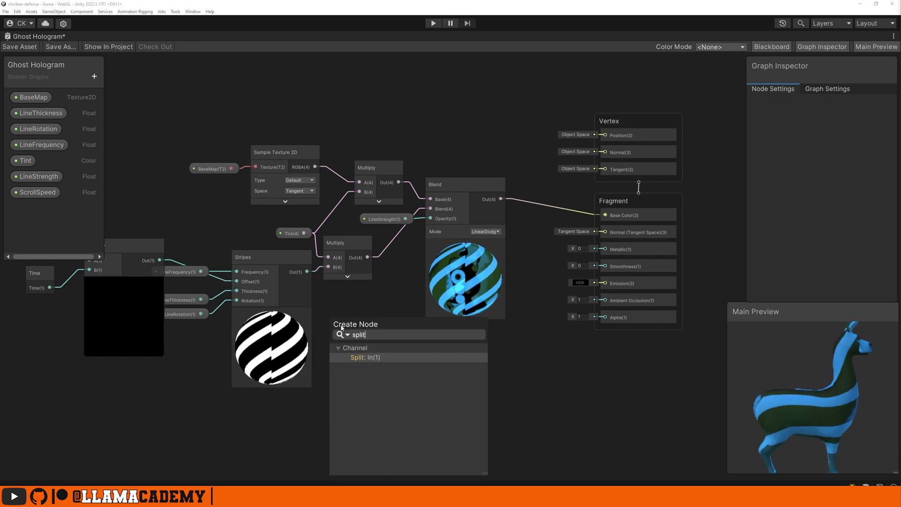
key("Return")
left_click_drag(364, 366, 602, 319)
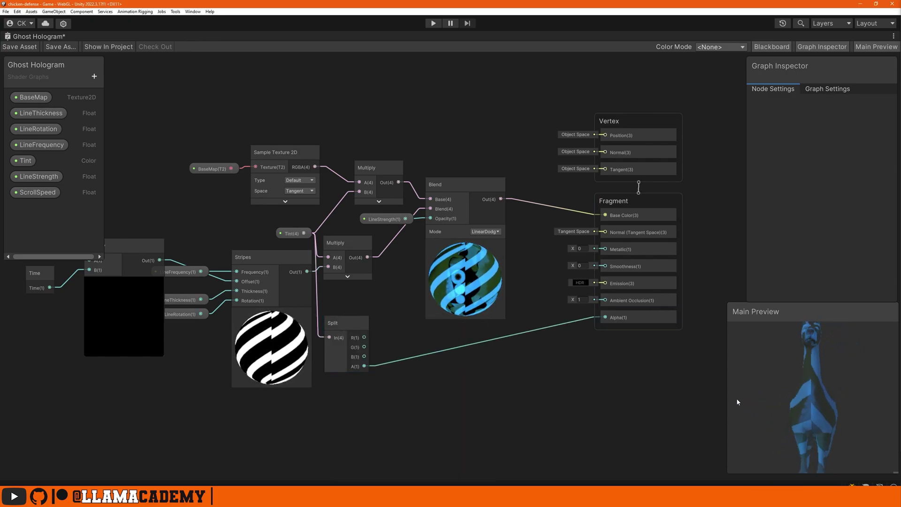
Rotate the llama preview to a side view and connect the Blend node's output to the Fragment's Emission as well.
left_click_drag(737, 399, 831, 426)
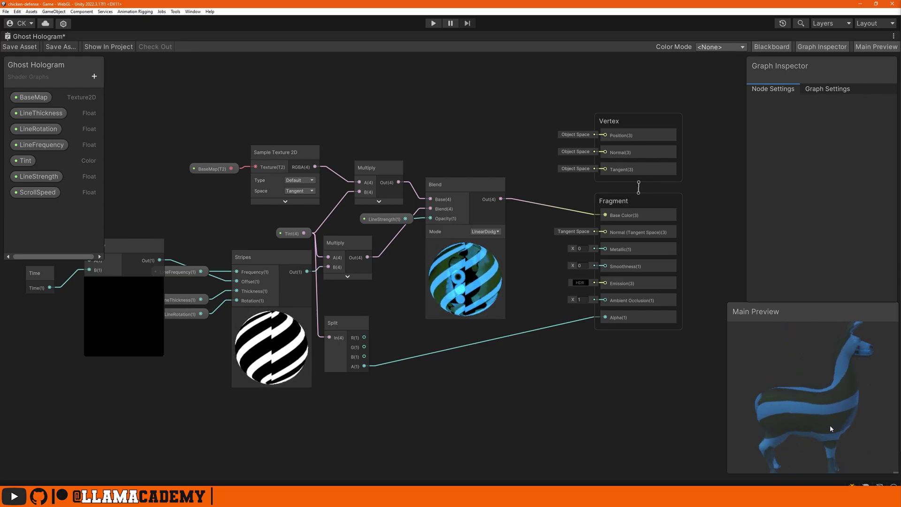
left_click_drag(501, 199, 608, 289)
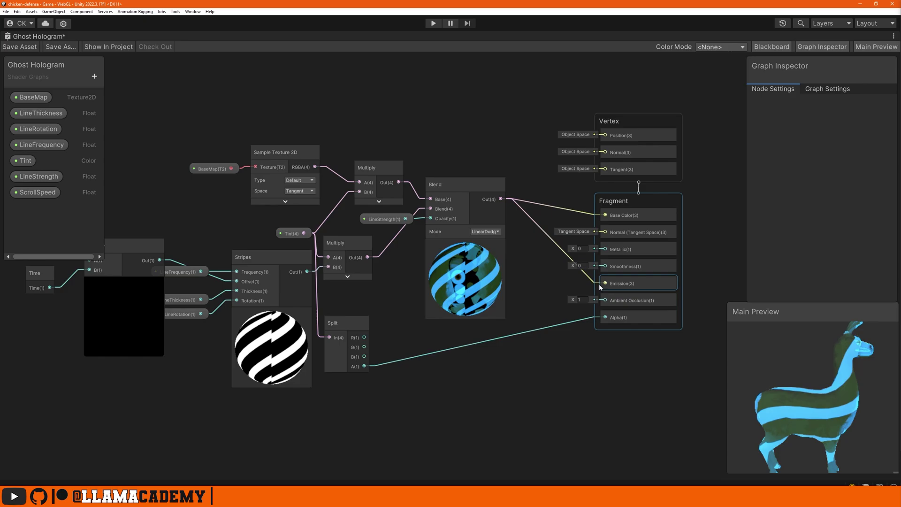
In the graph settings, set Depth Write to Auto and Depth Test to LEqual.
left_click_drag(845, 399, 818, 387)
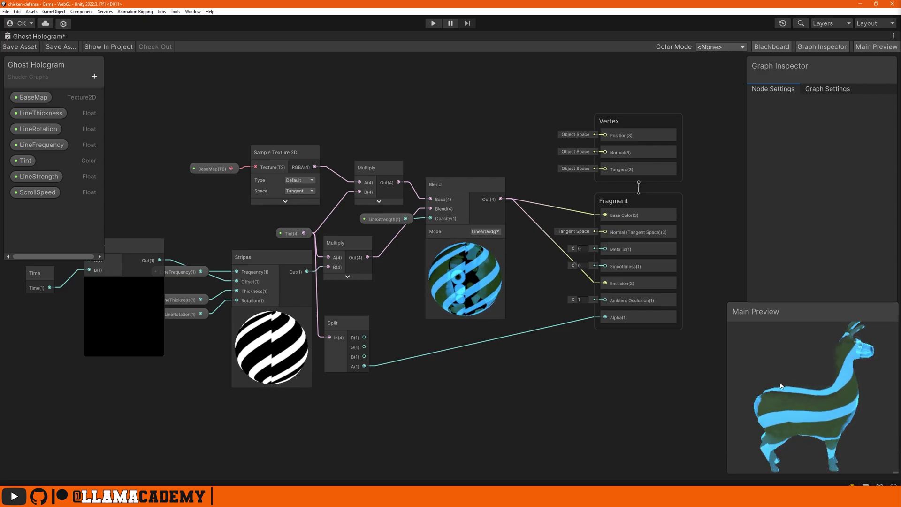
left_click(824, 89)
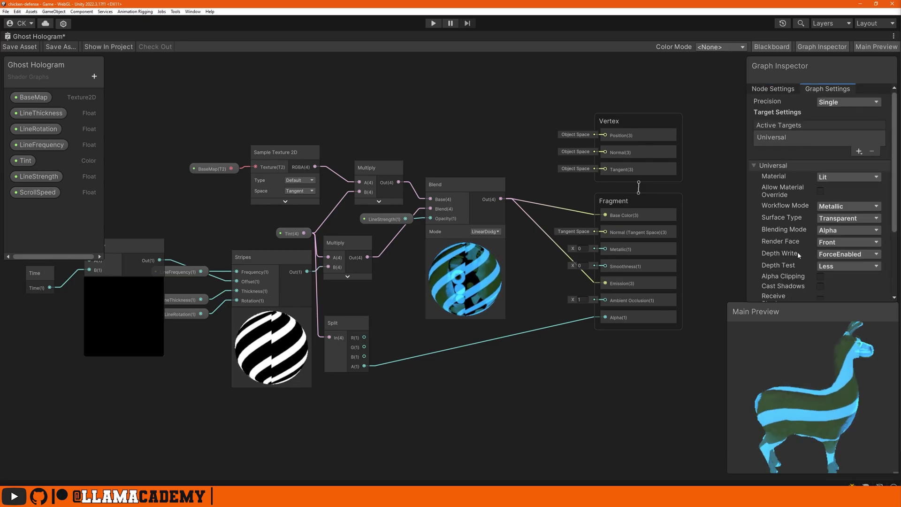
left_click(843, 254)
left_click(833, 264)
left_click(838, 266)
left_click(852, 301)
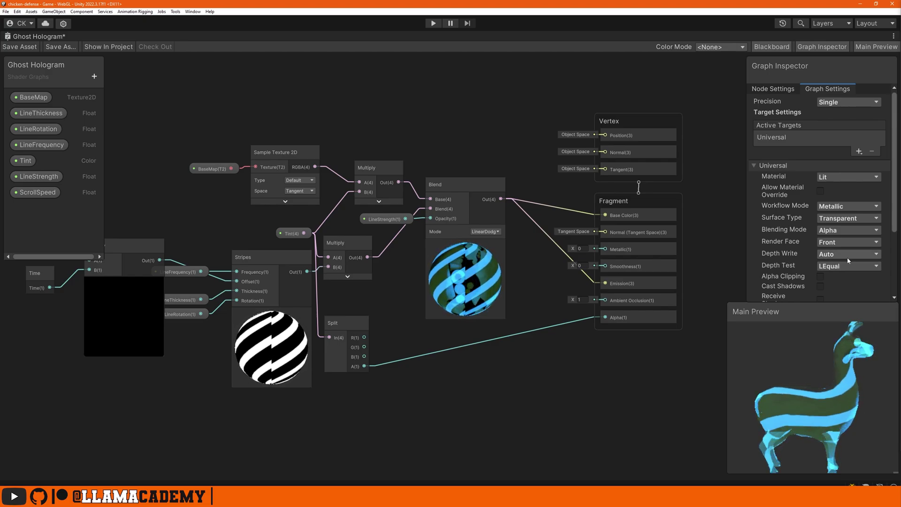
Enlarge the main preview over the graph and rotate the llama to examine how its overlapping transparent parts render.
left_click_drag(756, 312, 411, 135)
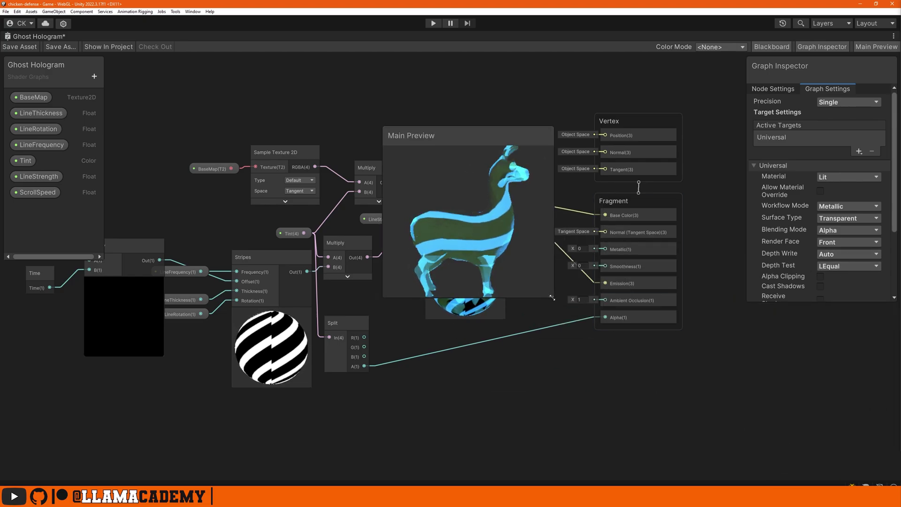
left_click_drag(606, 347, 743, 456)
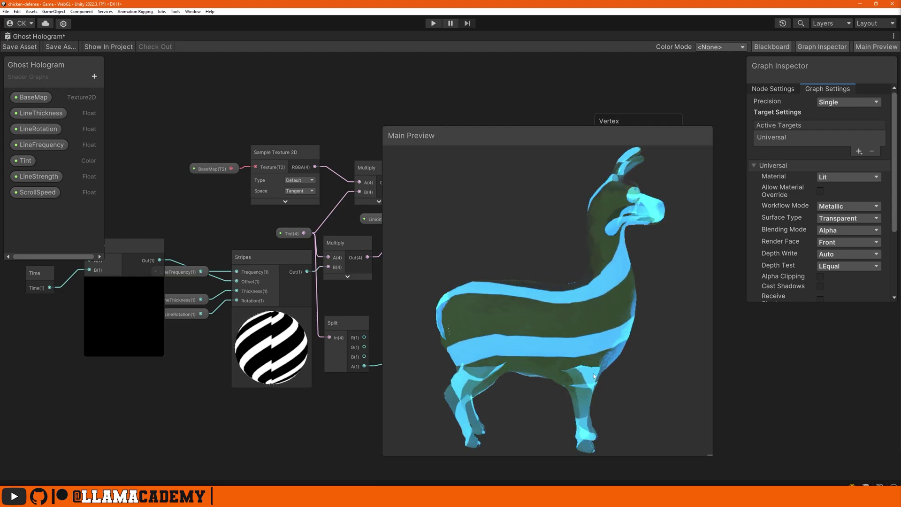
left_click_drag(502, 367, 577, 370)
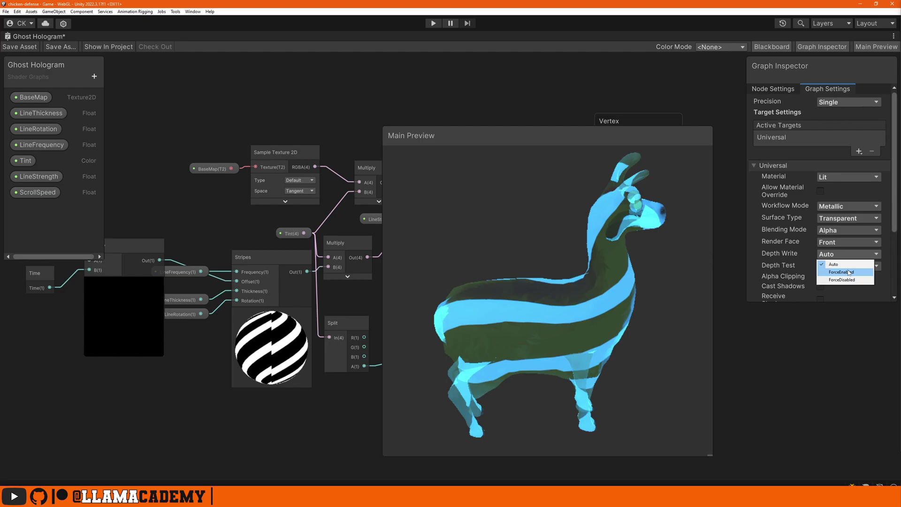
Set Depth Write to ForceEnabled and Depth Test to Less, checking the llama preview from several angles.
left_click(845, 273)
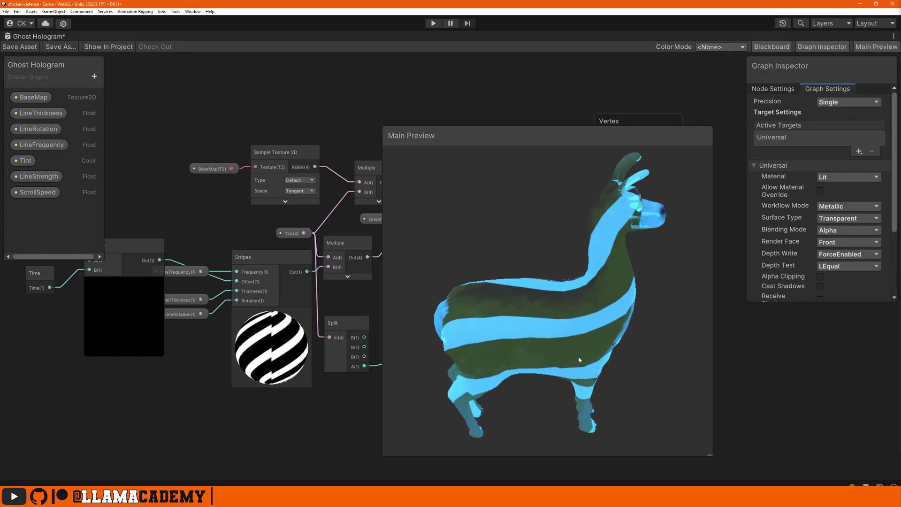
left_click_drag(579, 356, 558, 320)
left_click(829, 269)
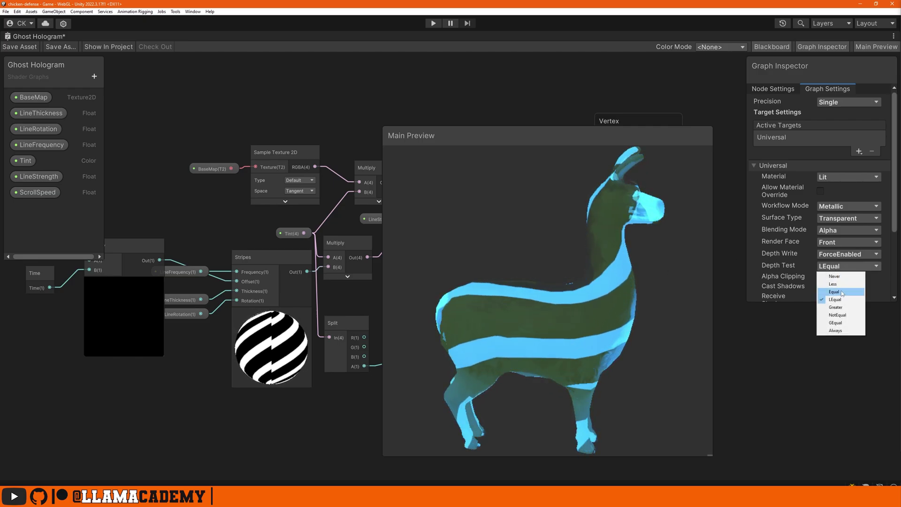
left_click(830, 283)
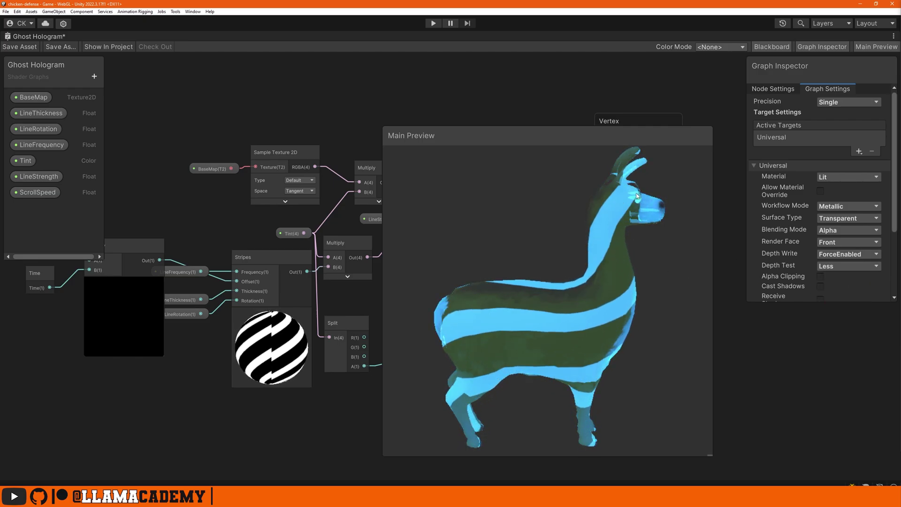
left_click_drag(580, 303, 640, 312)
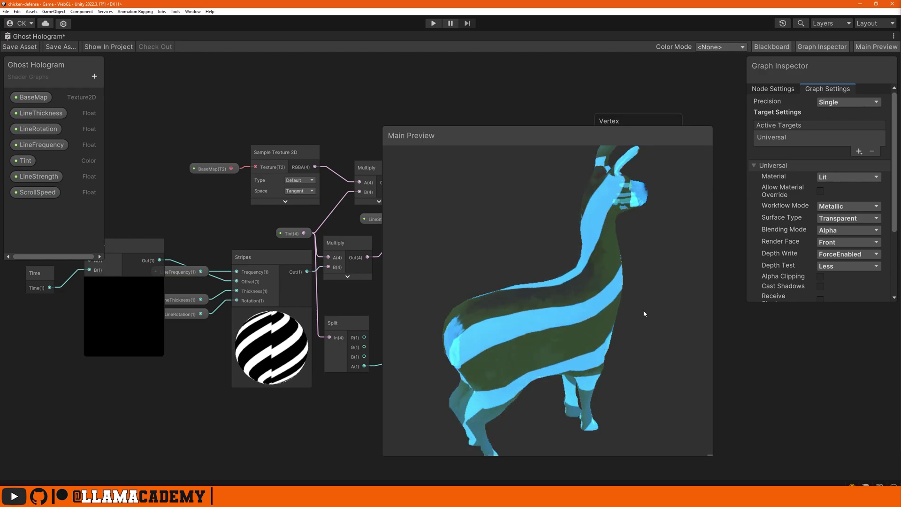
left_click_drag(644, 311, 604, 323)
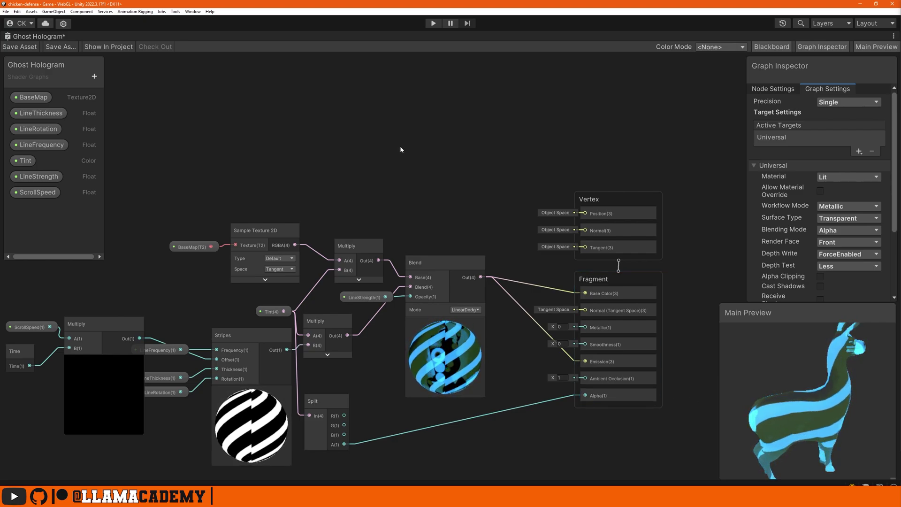
Add a Fresnel Effect node and place it in the empty space above the Blend node.
key("space")
type("fre")
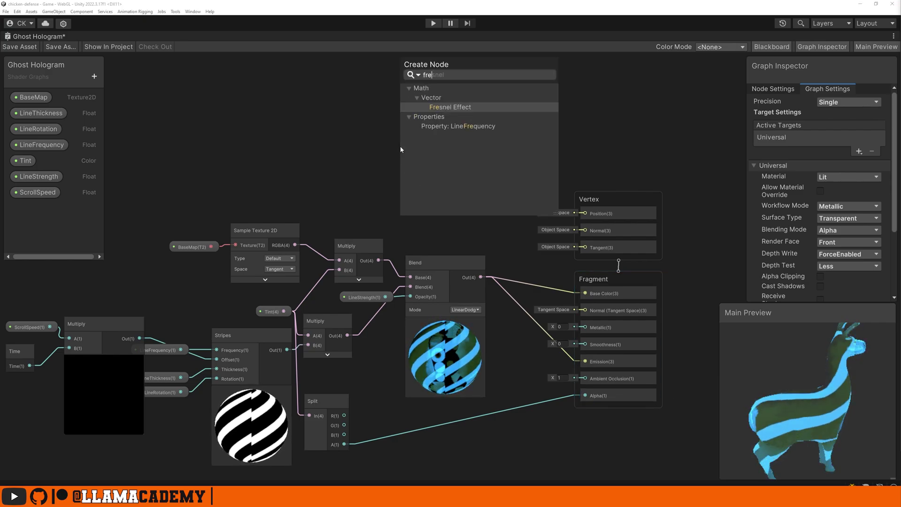
double_click(449, 110)
left_click_drag(430, 167, 431, 103)
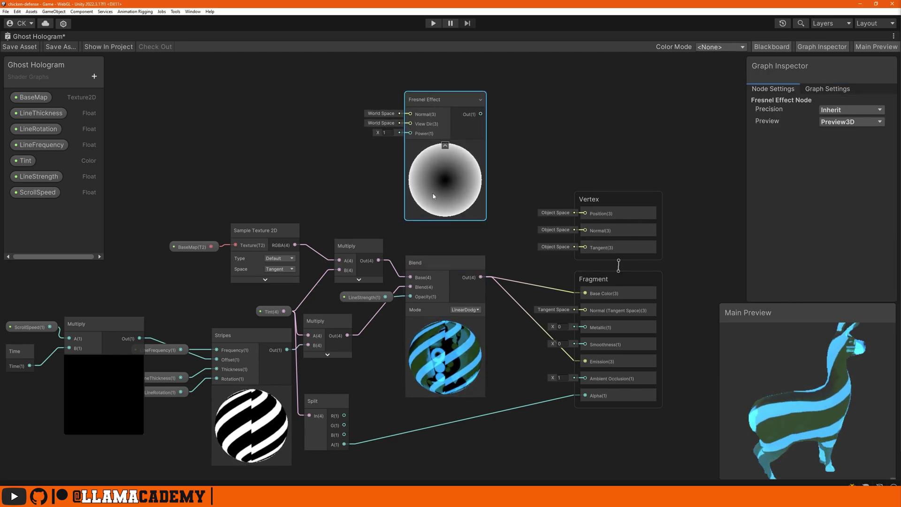
left_click_drag(434, 196, 433, 192)
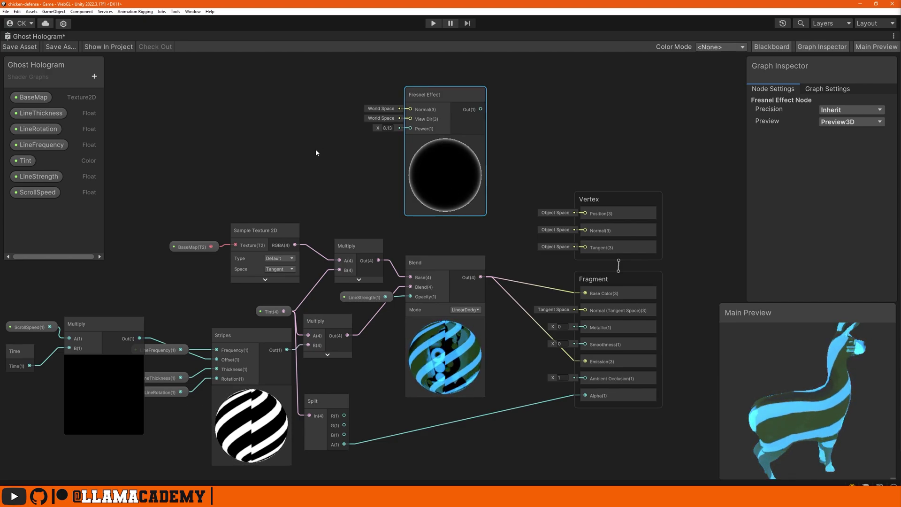
Create a Float property named FresnelStrength with a default value of 2.
left_click(94, 77)
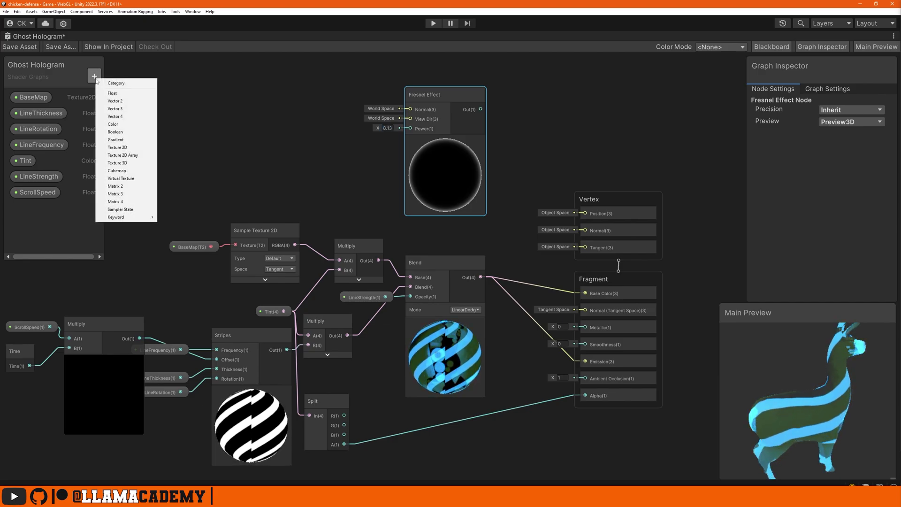
left_click(112, 92)
type("FresnelStrength")
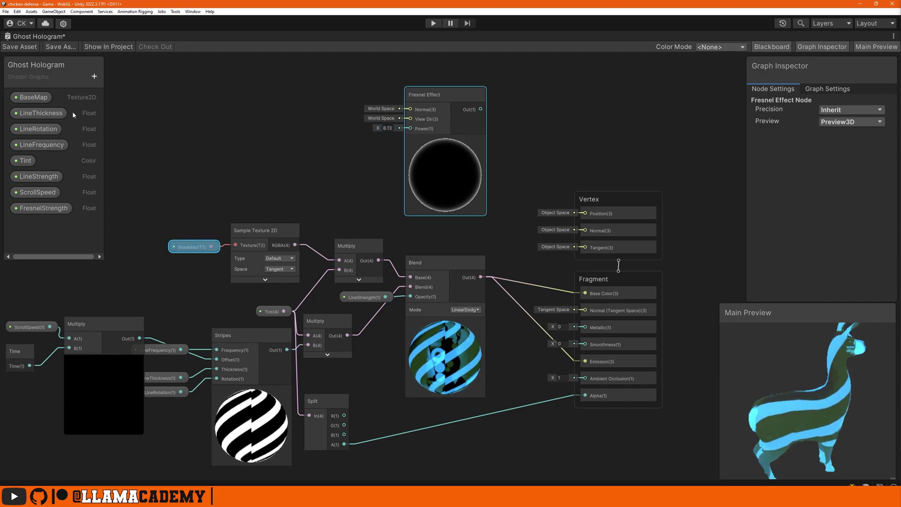
left_click(34, 212)
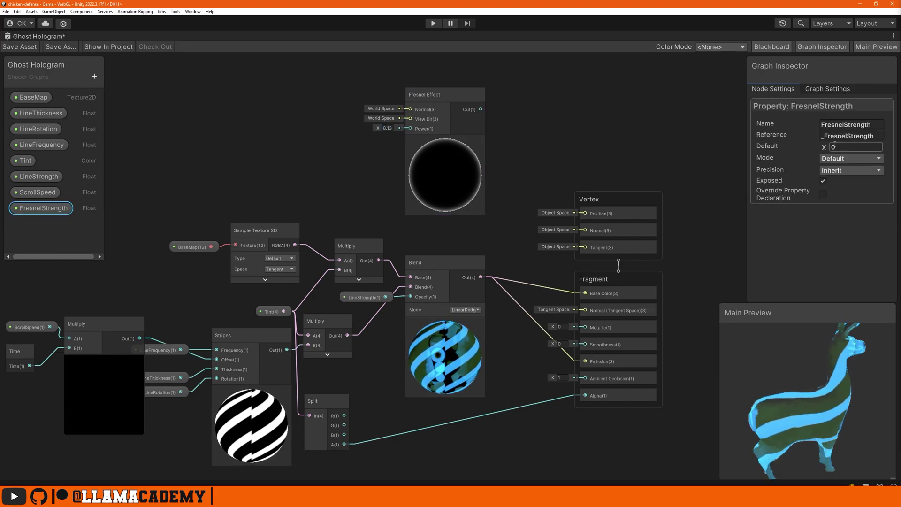
left_click(854, 149)
Duplicate the Tint property, place the copy below FresnelStrength and rename it FresnelColor.
left_click(28, 165)
key("ctrl+d")
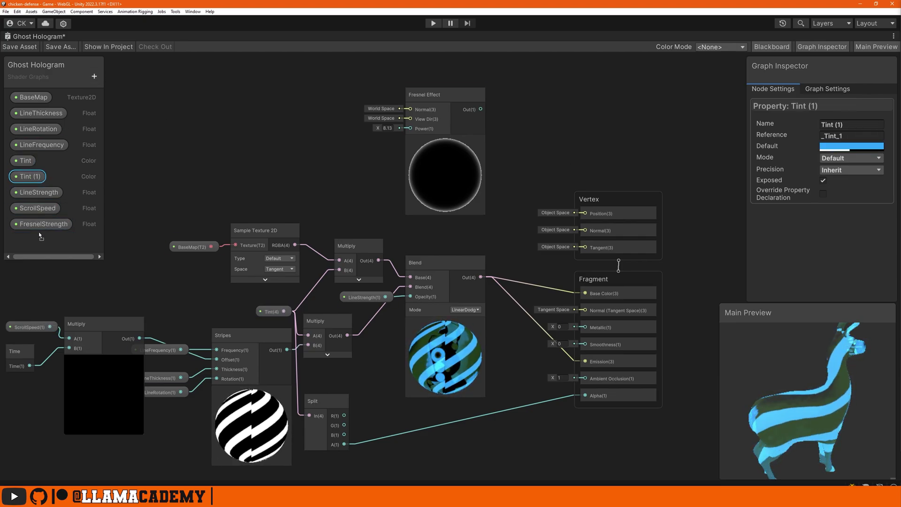
type("FresnelColor")
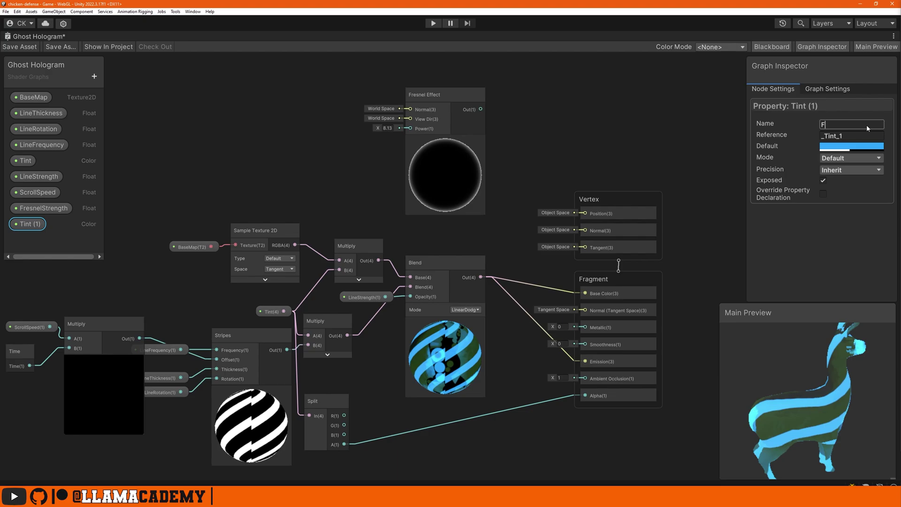
key("Return")
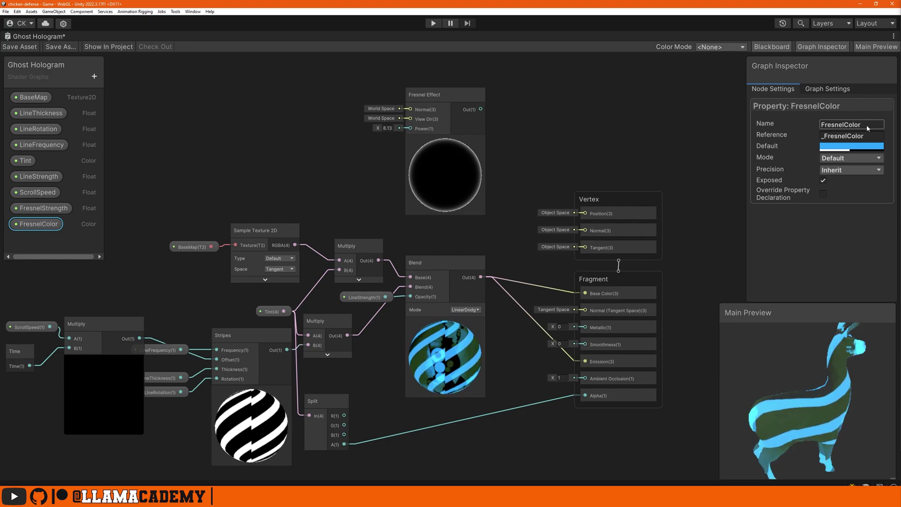
Switch FresnelColor to HDR mode and set its default colour to RGB 24, 101, 159 with intensity 2.
left_click(840, 147)
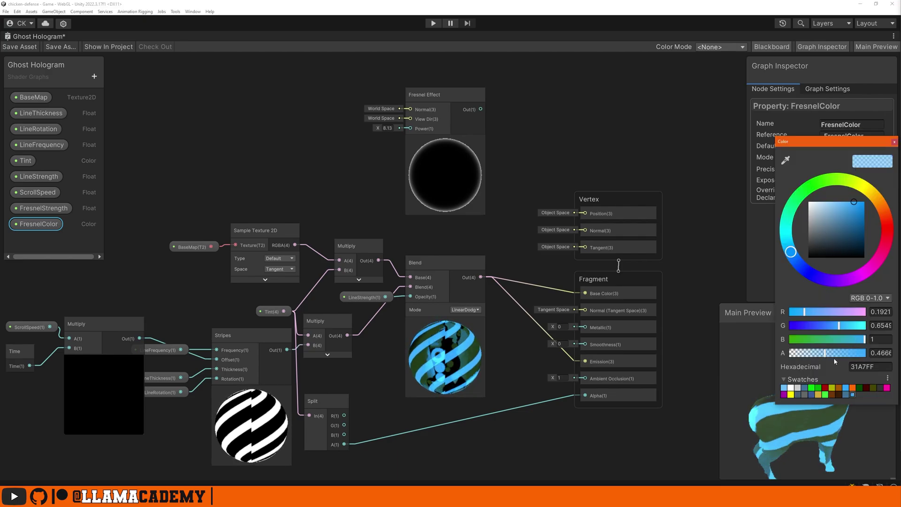
left_click(894, 143)
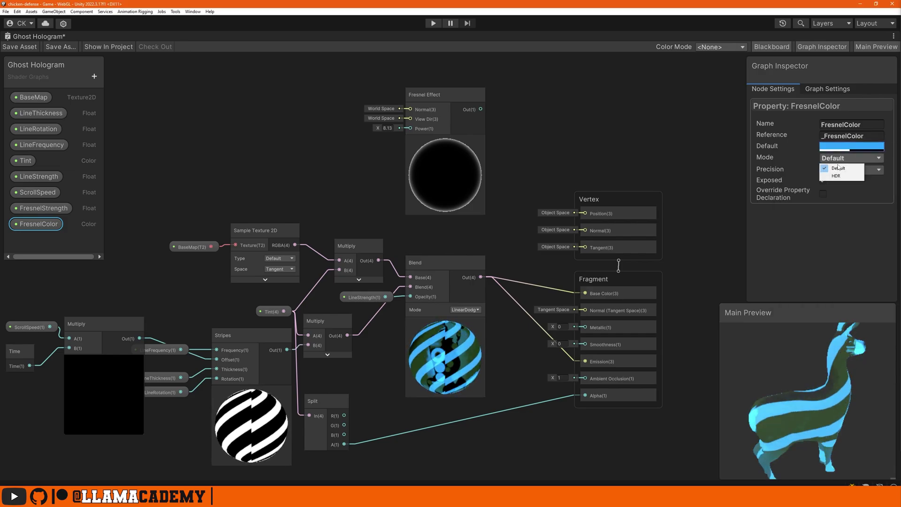
left_click(836, 176)
left_click(840, 146)
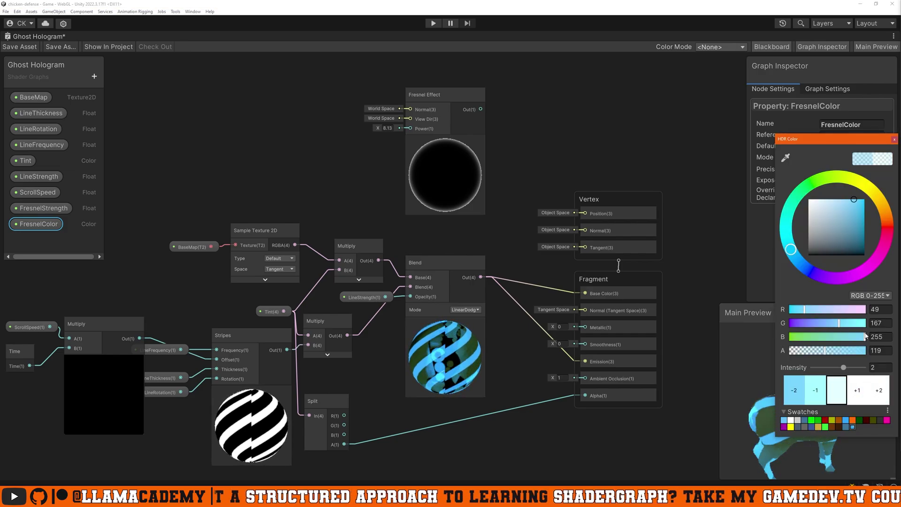
left_click(857, 391)
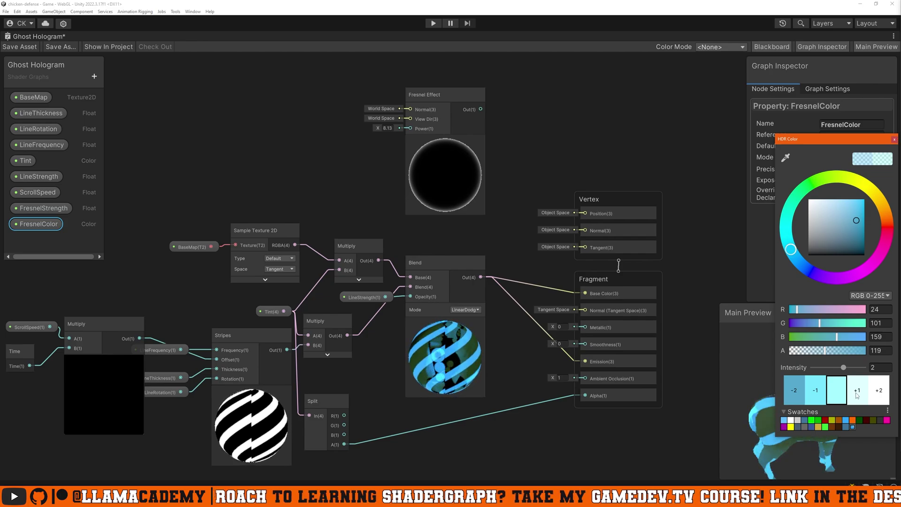
left_click(895, 140)
Place FresnelColor above the Fresnel Effect node, connect FresnelStrength to that node's Power input, and collapse its preview.
left_click_drag(41, 225, 437, 78)
left_click_drag(43, 208, 413, 129)
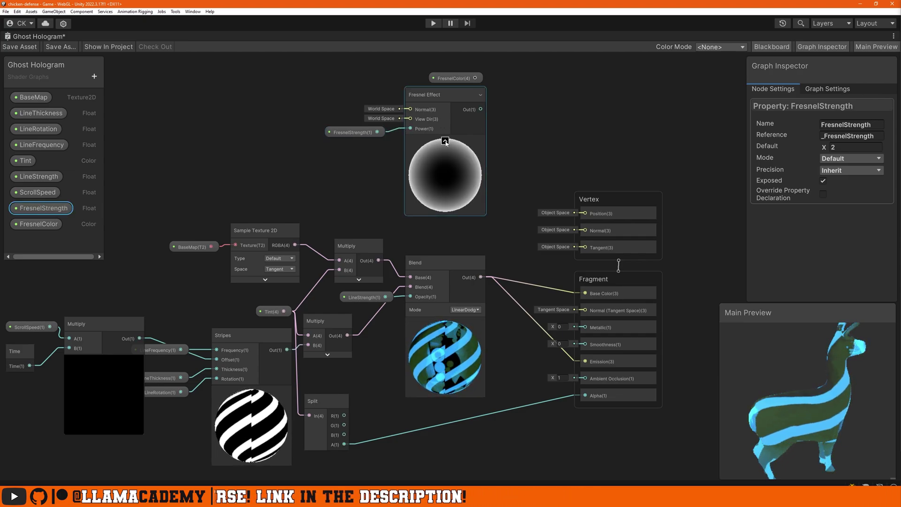
left_click(445, 140)
Multiply the Fresnel Effect's output by FresnelColor in a new Multiply node.
left_click_drag(426, 95, 480, 141)
type("mult")
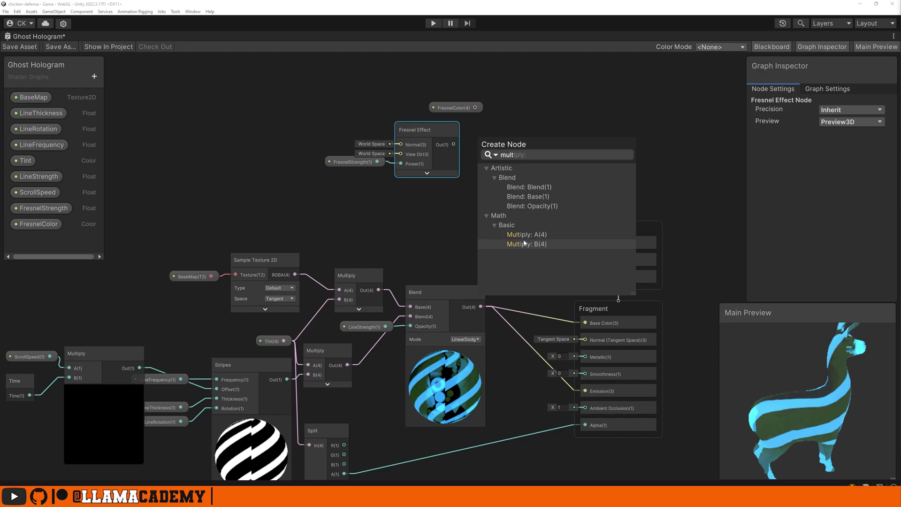
double_click(524, 243)
left_click_drag(457, 106, 479, 168)
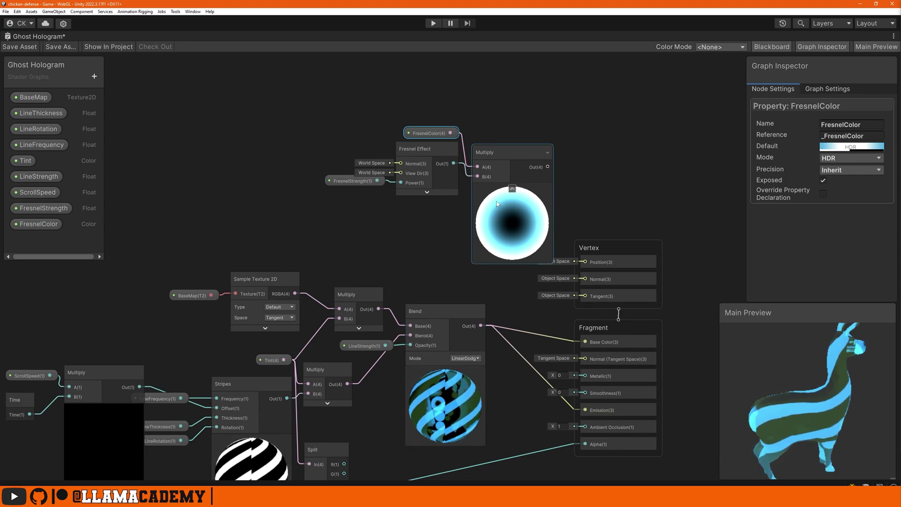
Sum the Blend output and the coloured Fresnel Multiply output in a new Add node.
left_click_drag(563, 342, 500, 324)
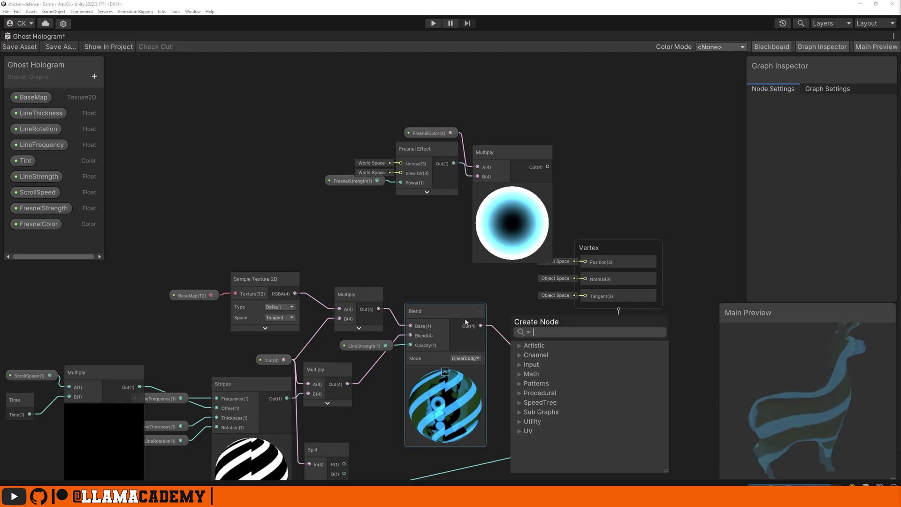
key("Return")
left_click_drag(548, 166, 511, 325)
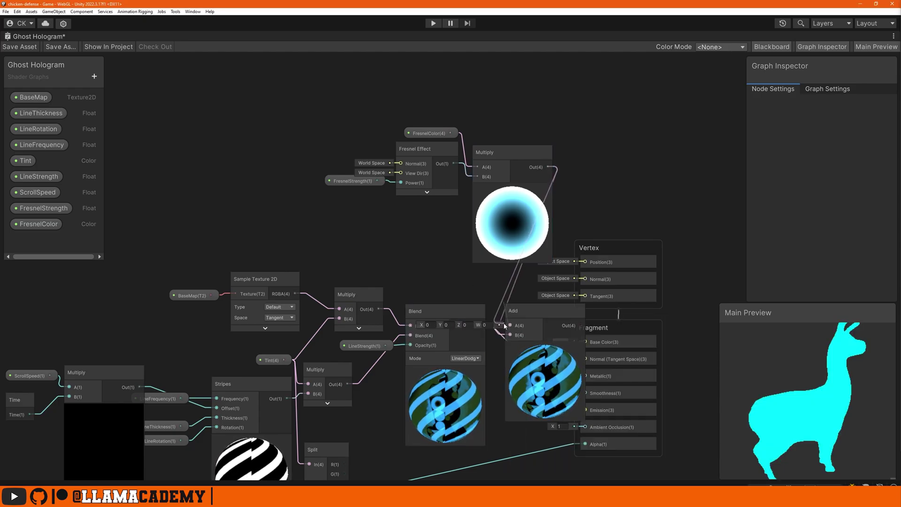
middle_click_drag(671, 264, 618, 193)
Collapse the Add node's preview and connect its output to the Fragment's Base Color and Emission.
left_click(498, 300)
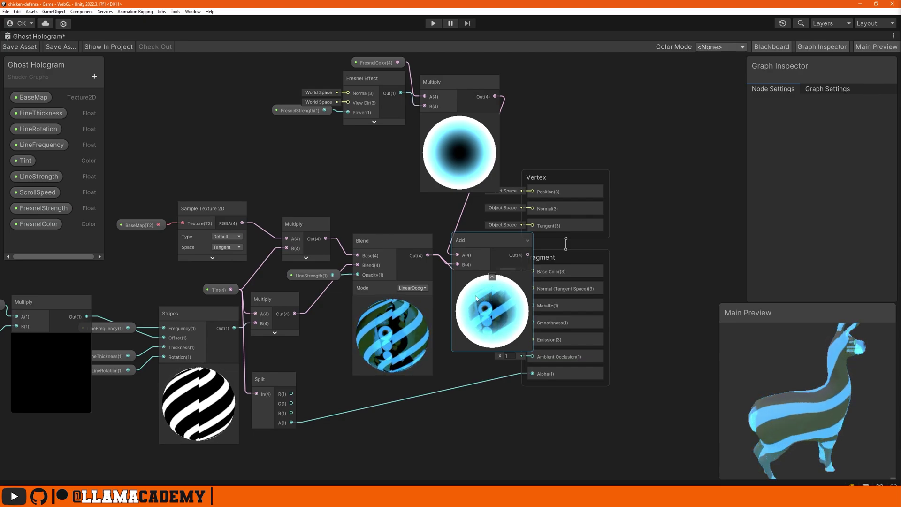
left_click(492, 277)
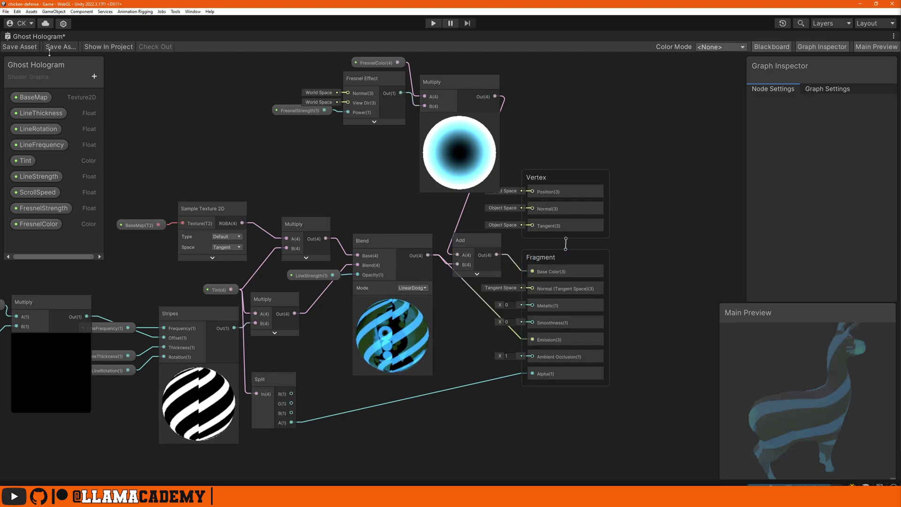
left_click_drag(497, 255, 519, 336)
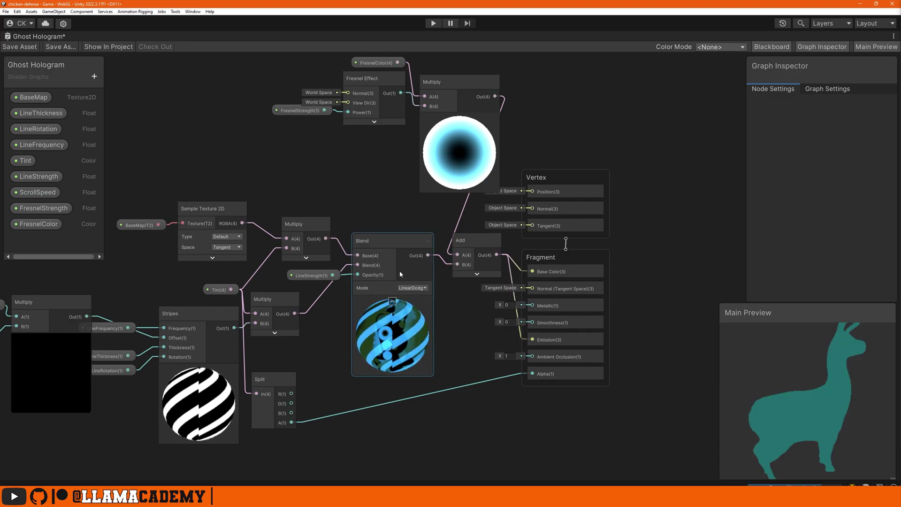
Collapse the previews of the Blend, Stripes and scroll speed Multiply nodes.
left_click(393, 301)
left_click(198, 371)
left_click(51, 338)
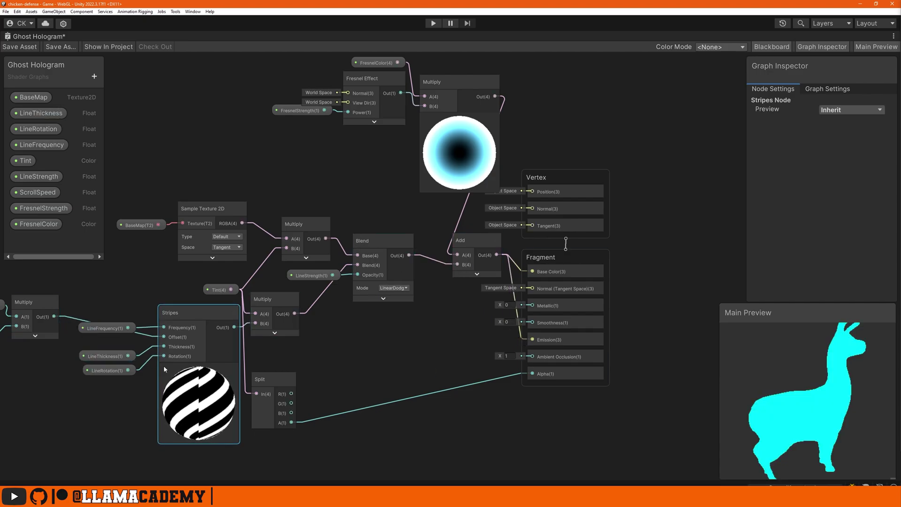
left_click(199, 368)
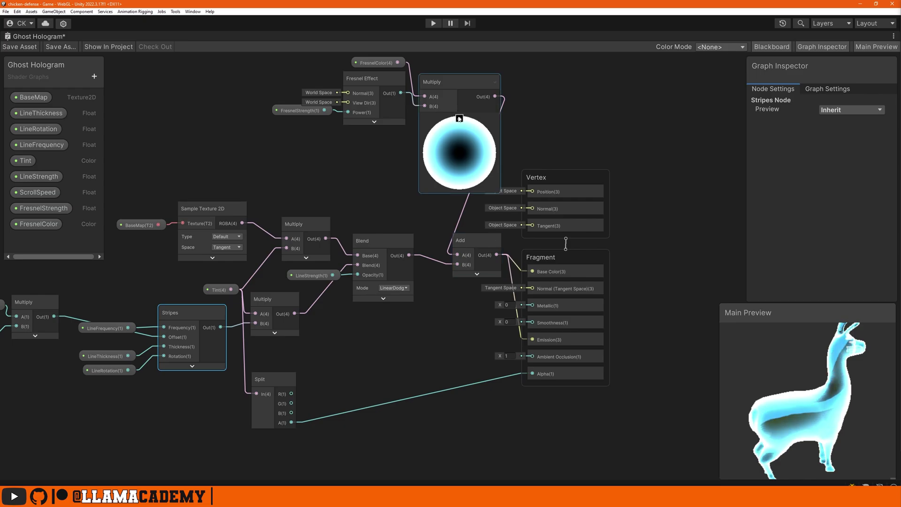
Inspect the HDR colour settings of the FresnelColor property.
left_click(376, 62)
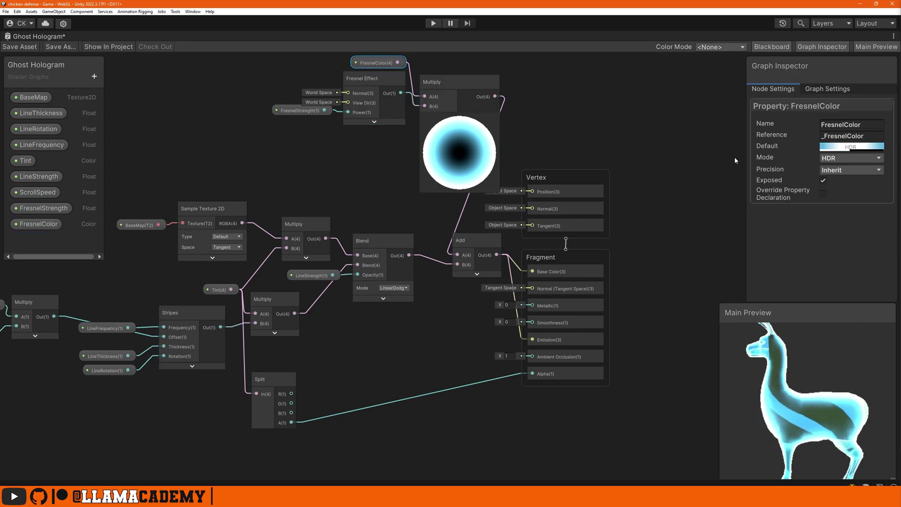
left_click(851, 145)
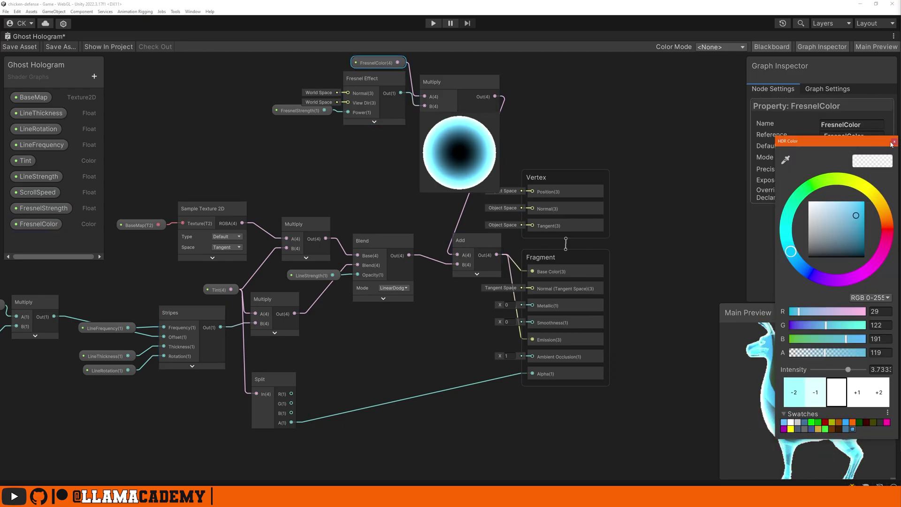
left_click(893, 142)
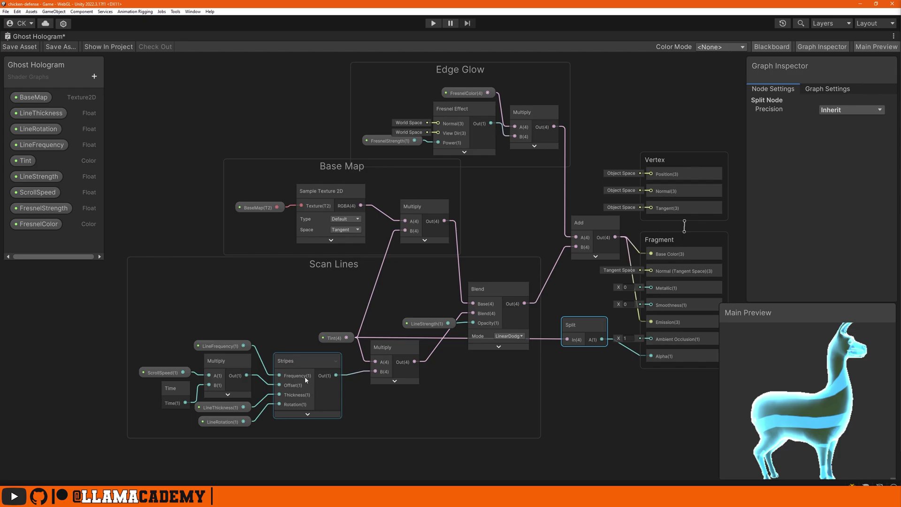
Save the Ghost Hologram shader graph and restore the full editor layout.
left_click(20, 46)
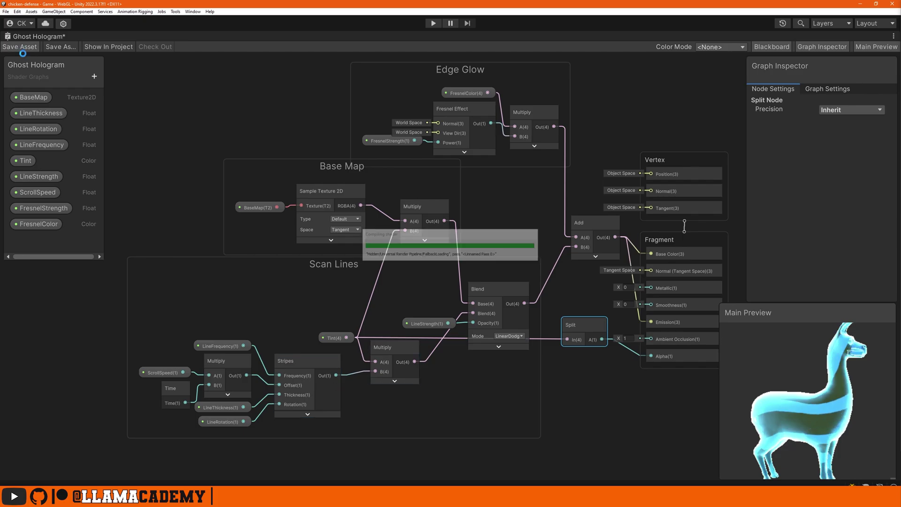
left_click(260, 38)
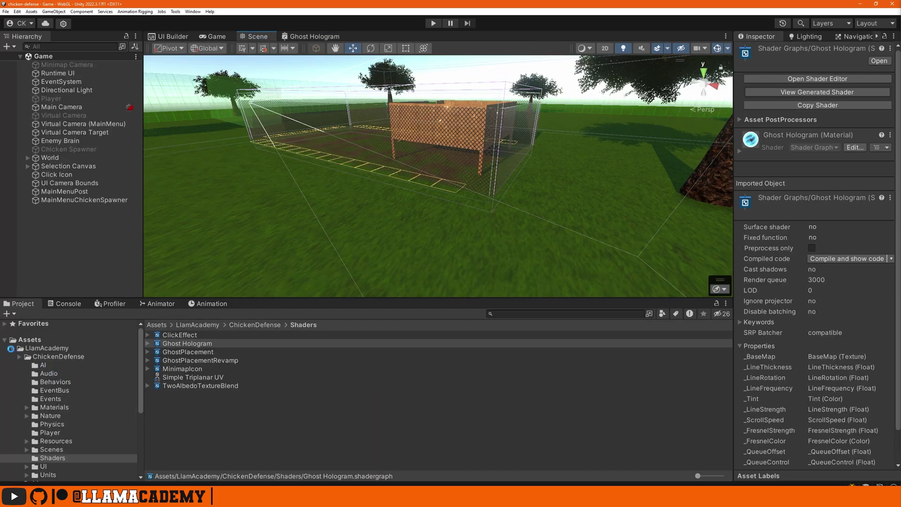
Assign the Shader Graphs/Ghost Hologram shader to the Ghost Llama material in the Llama folder.
left_click(41, 365)
left_click(187, 335)
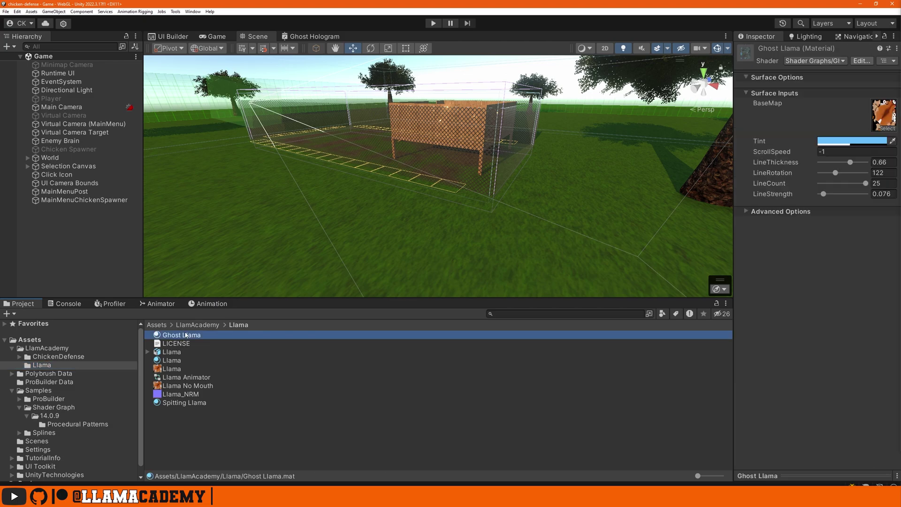
left_click(826, 61)
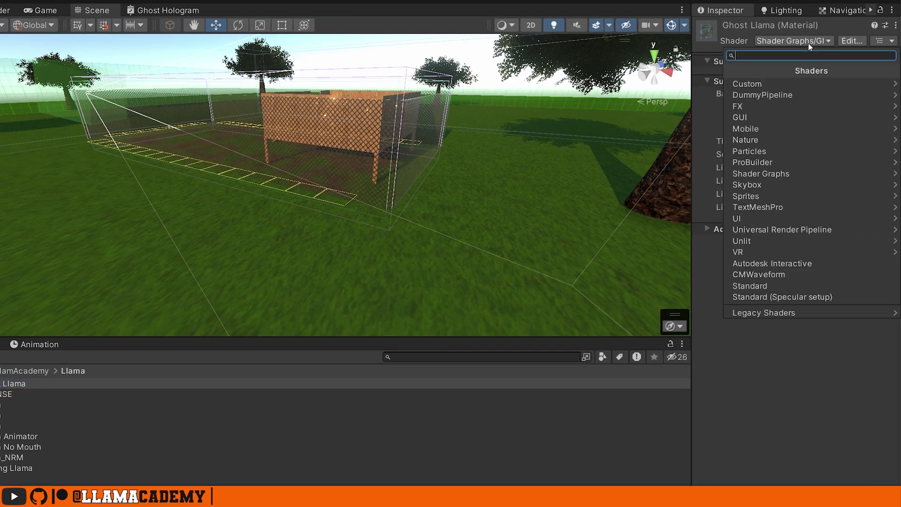
left_click(795, 171)
left_click(801, 141)
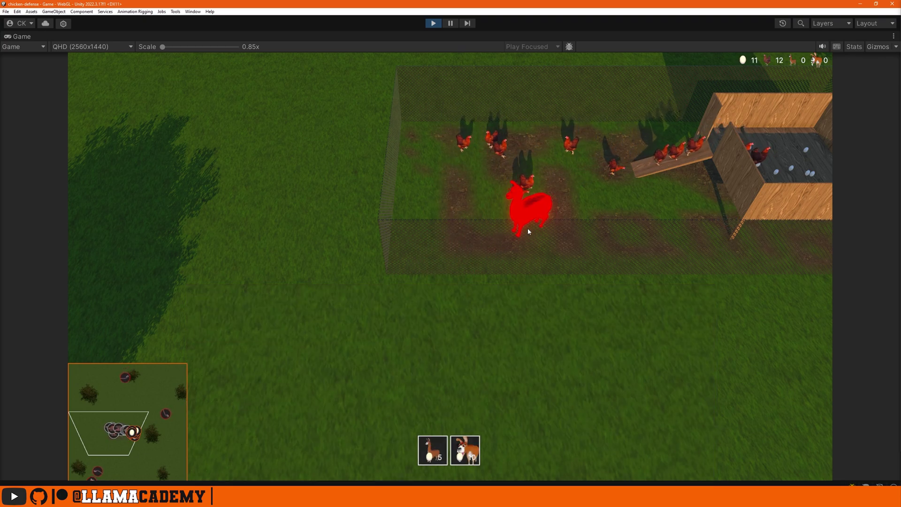
Preview the ghost llama in the running game and from several angles in the Scene view.
left_click(405, 334)
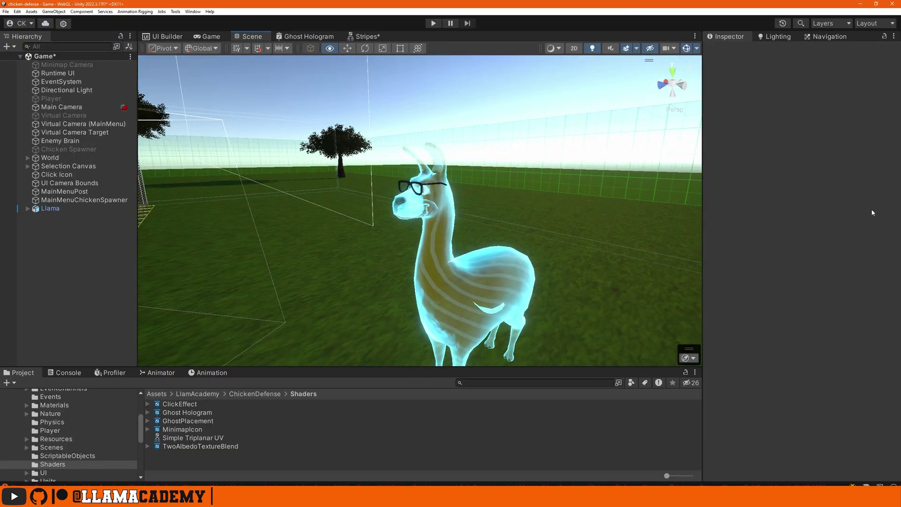
right_click_drag(873, 213, 446, 216)
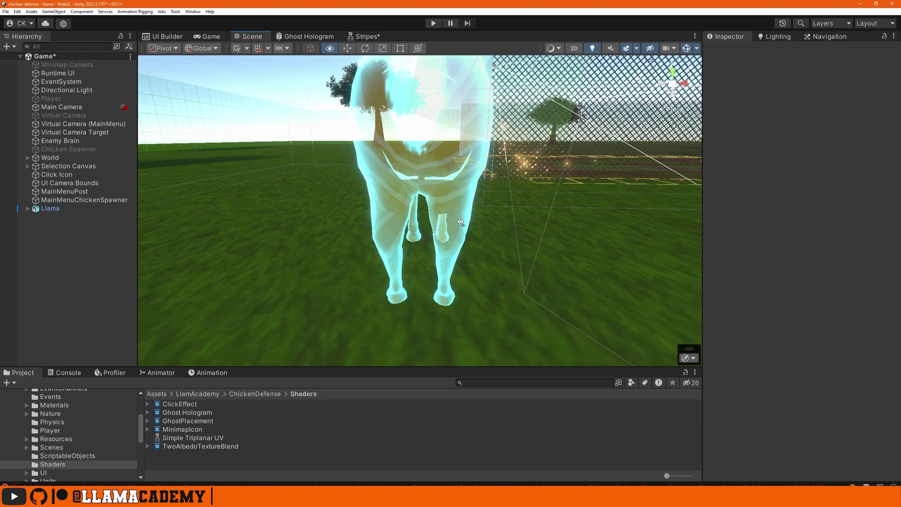
Examine the Stripes subgraph's node chain from the Rotate node's UV input to the subgraph output.
double_click(377, 38)
scroll(235, 235, "up", 5)
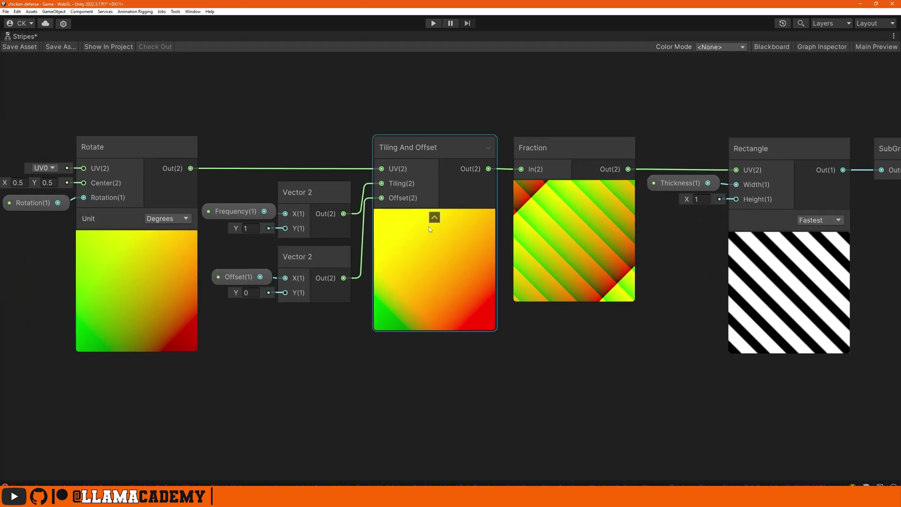
middle_click_drag(429, 229, 473, 232)
scroll(82, 135, "down", 2)
middle_click_drag(81, 136, 107, 140)
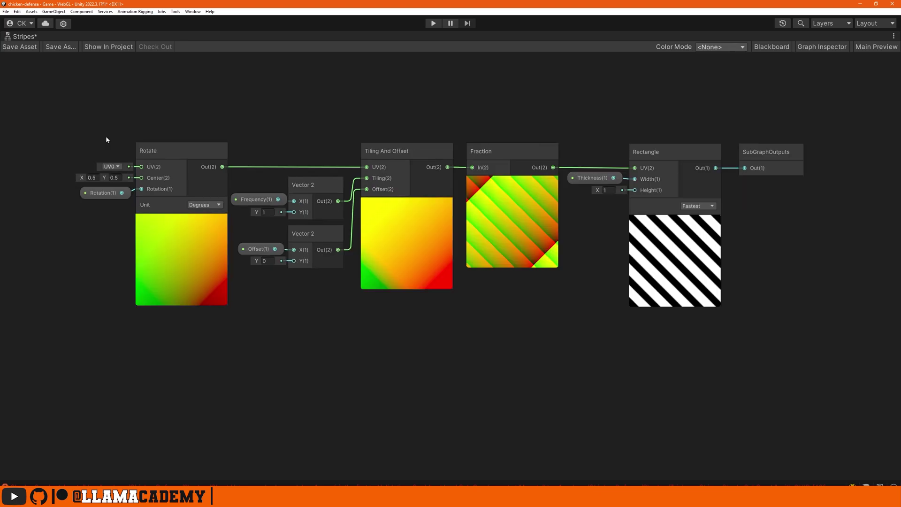
double_click(23, 36)
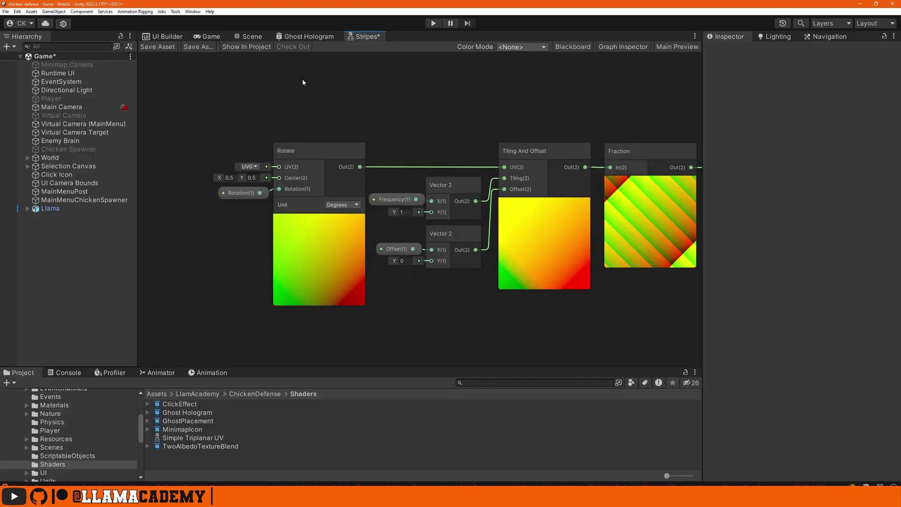
Copy the Stripes subgraph from the Shader Graph samples' Procedural Patterns folder into the ChickenDefense Shaders folder.
scroll(73, 421, "down", 5)
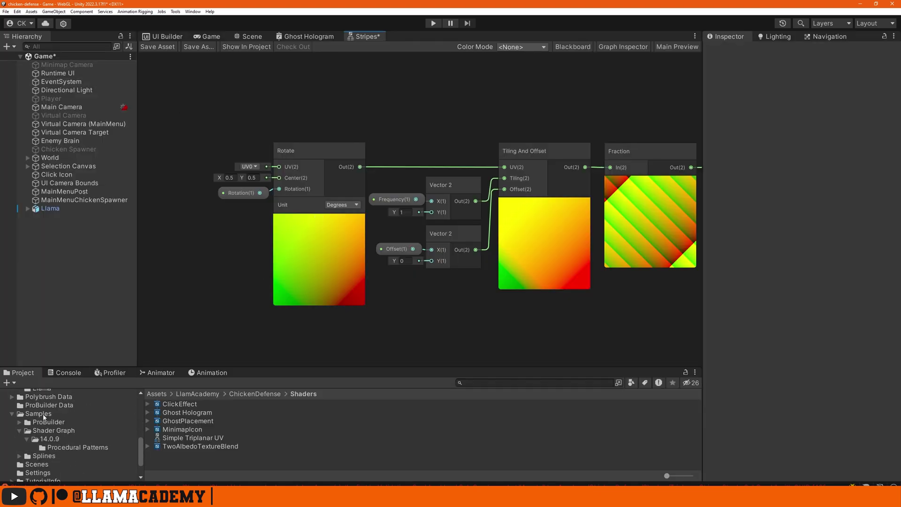
left_click(78, 449)
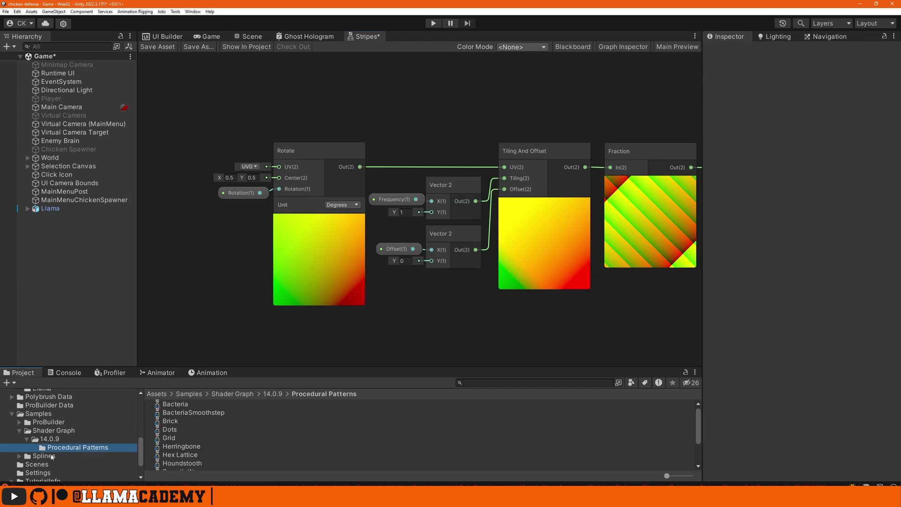
left_click(177, 443)
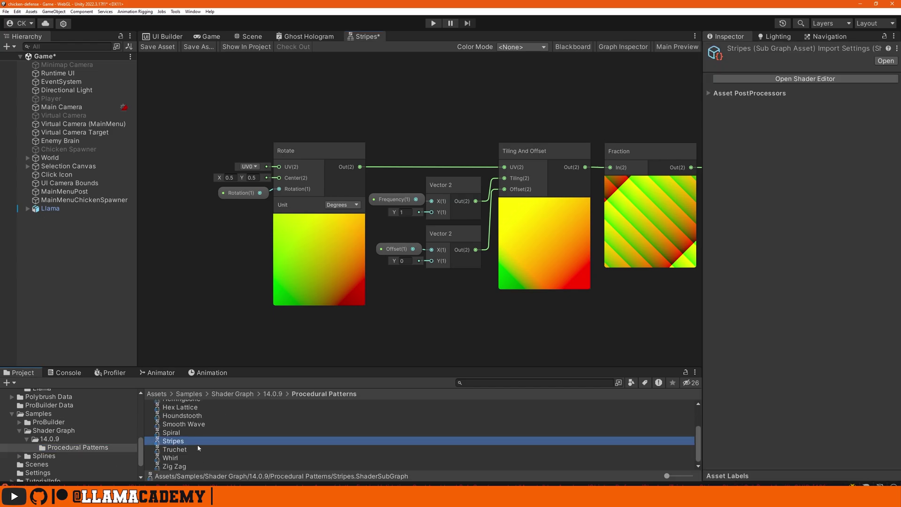
scroll(89, 449, "up", 5)
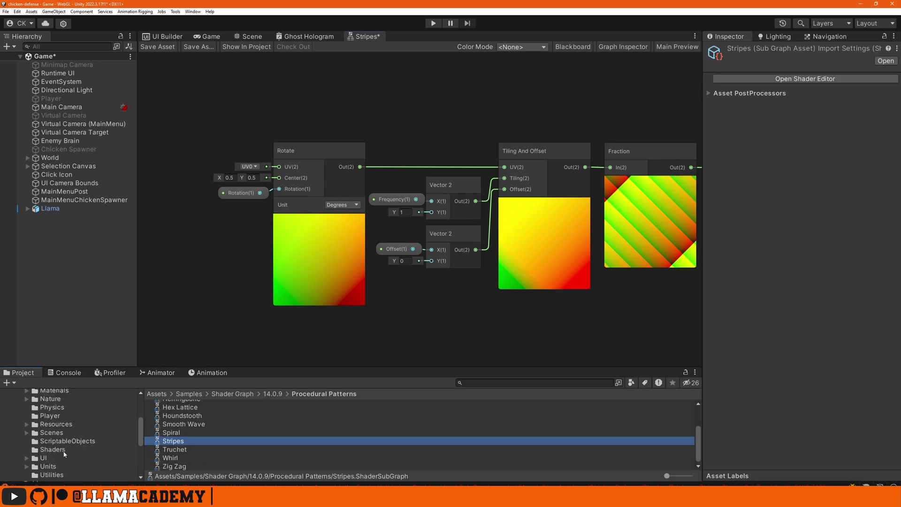
left_click(130, 449)
left_click_drag(130, 449, 172, 466)
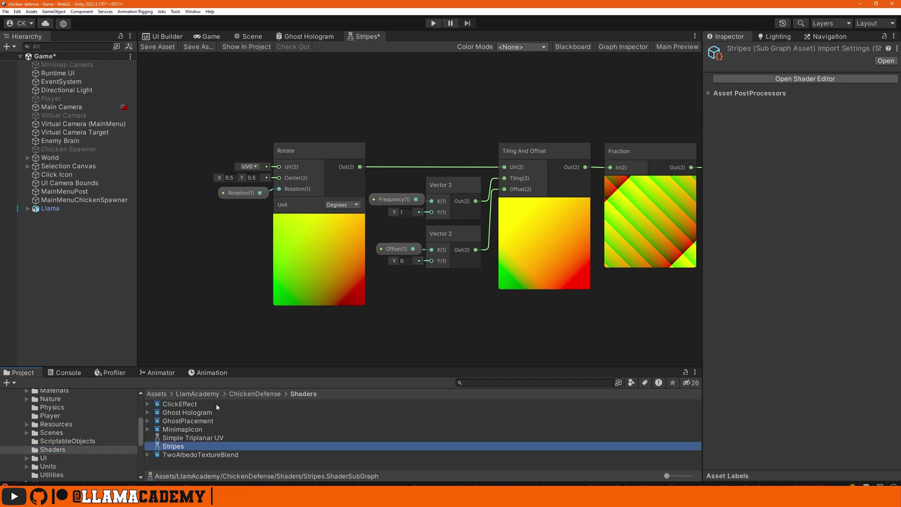
Open the copied Stripes subgraph, rename its asset Screen UV Stripes and close the original Stripes graph.
double_click(174, 446)
type("Screen UV")
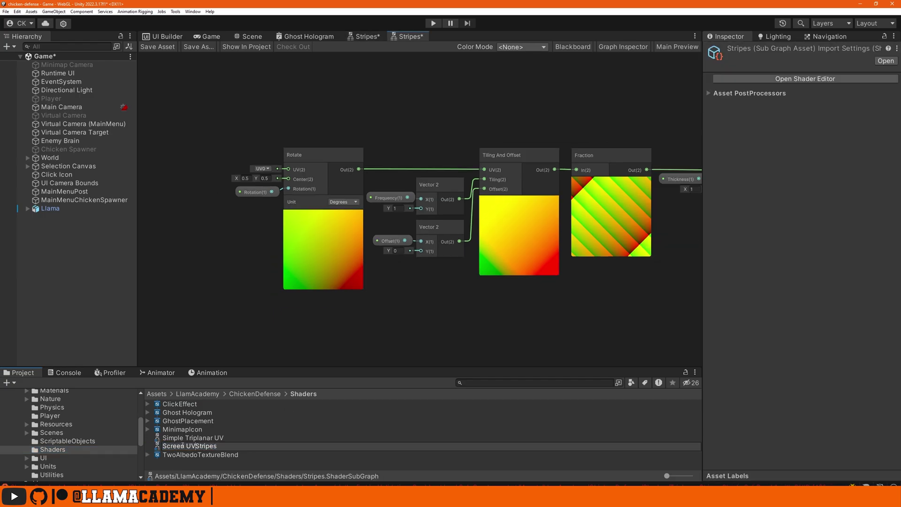
key("Return")
middle_click(377, 37)
Add a Screen Position node beside the Rotate node in the Screen UV Stripes subgraph.
double_click(371, 37)
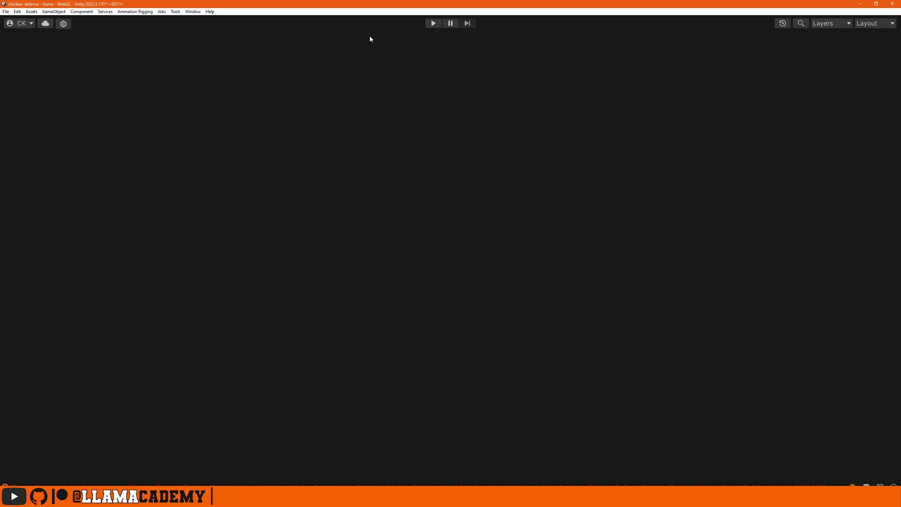
middle_click_drag(208, 185, 362, 209)
scroll(331, 202, "up", 2)
middle_click_drag(314, 229, 233, 228)
key("space")
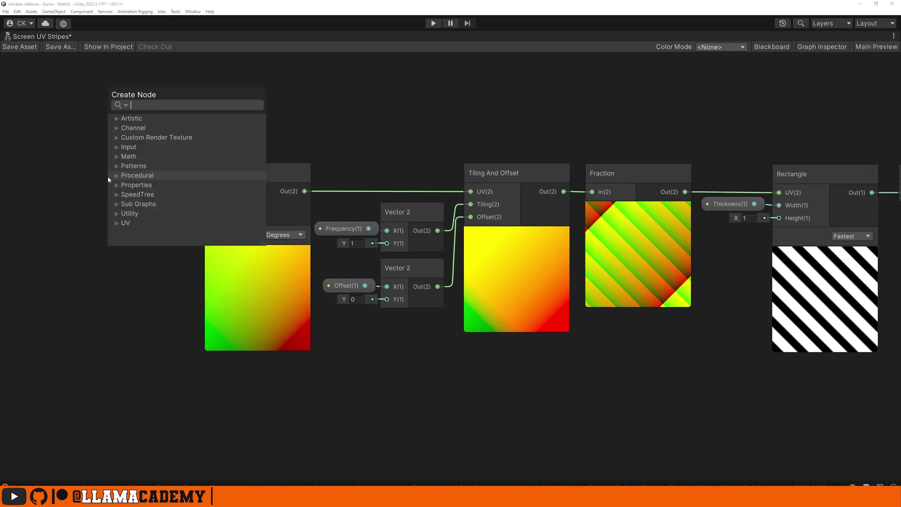
type("scree")
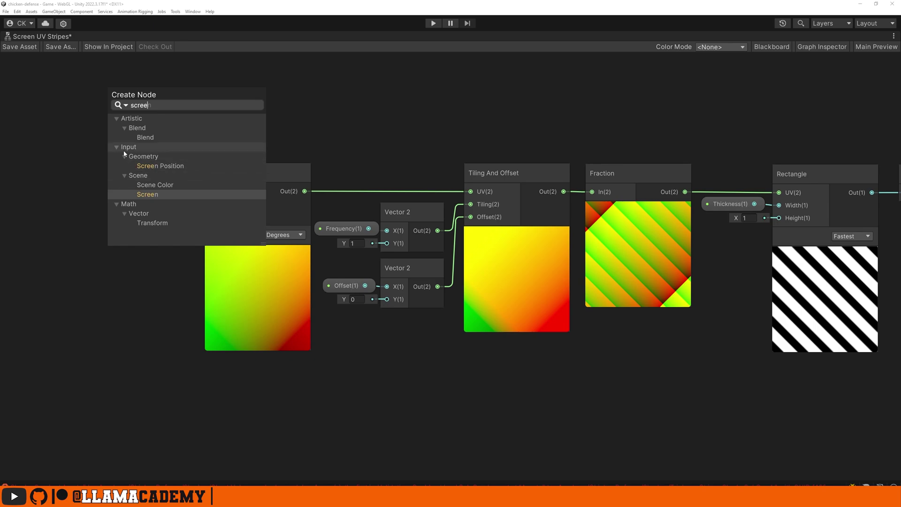
left_click(161, 166)
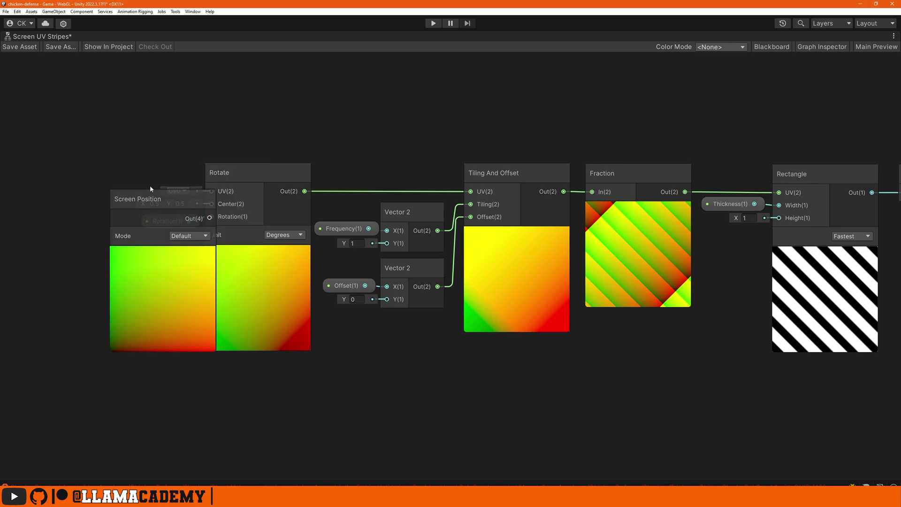
Connect the Screen Position output to the Rotate node's UV input and save the Screen UV Stripes subgraph.
left_click_drag(150, 185, 105, 179)
left_click_drag(199, 192, 197, 195)
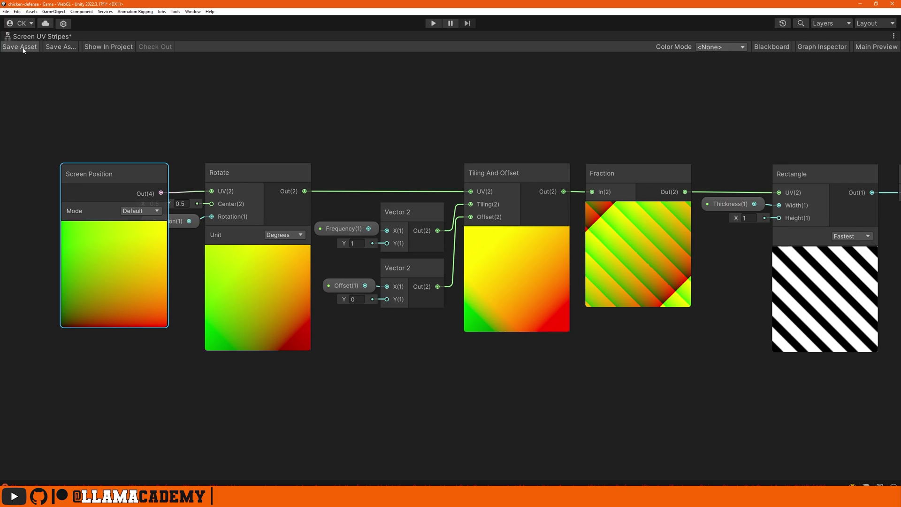
double_click(33, 36)
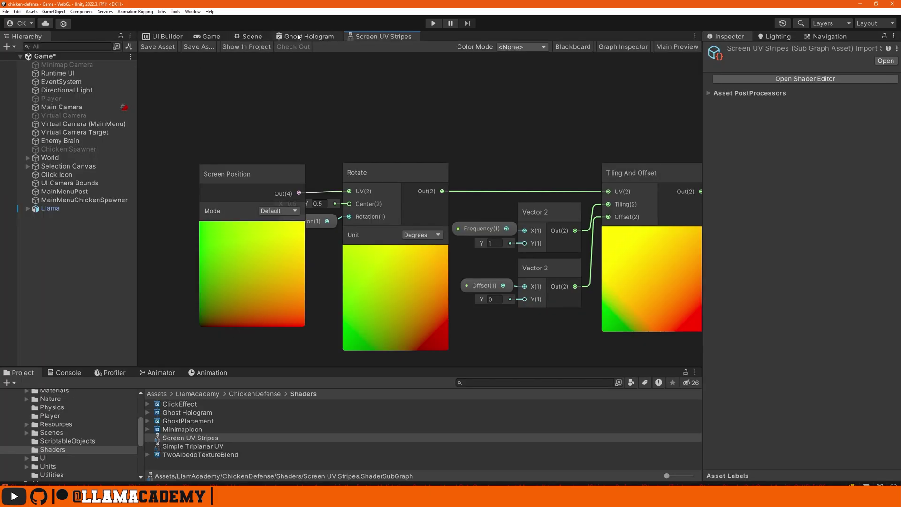
Add the Screen UV Stripes subgraph to the Ghost Hologram graph and place it directly below the Stripes node.
left_click(297, 35)
middle_click_drag(204, 361, 234, 307)
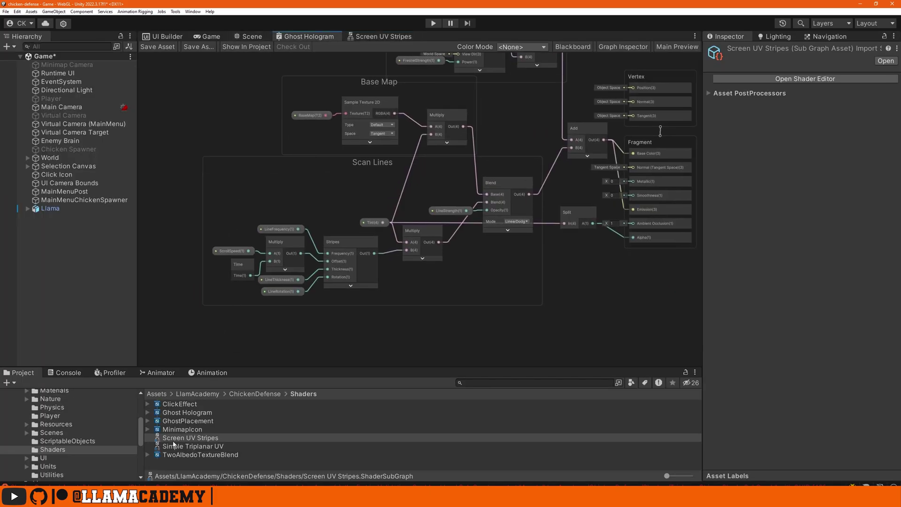
left_click_drag(173, 439, 319, 330)
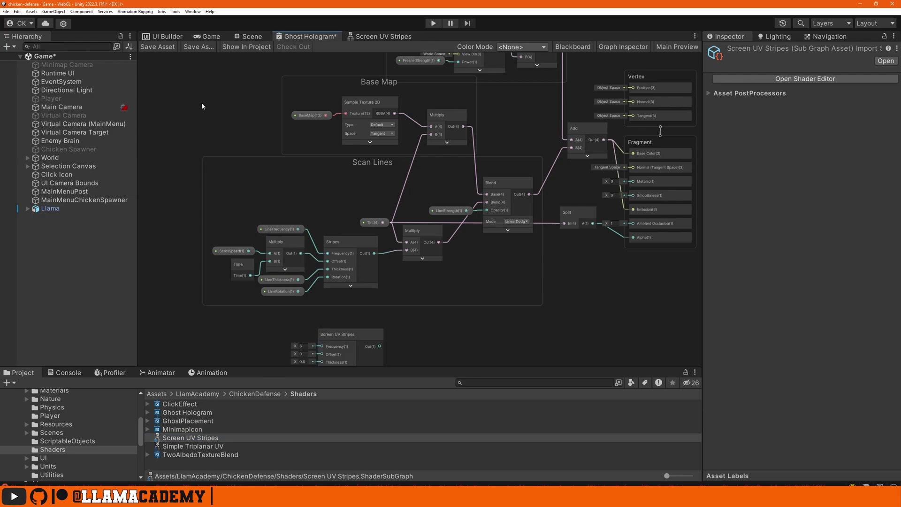
double_click(301, 37)
scroll(191, 299, "up", 5)
middle_click_drag(191, 299, 313, 196)
left_click_drag(346, 296, 334, 231)
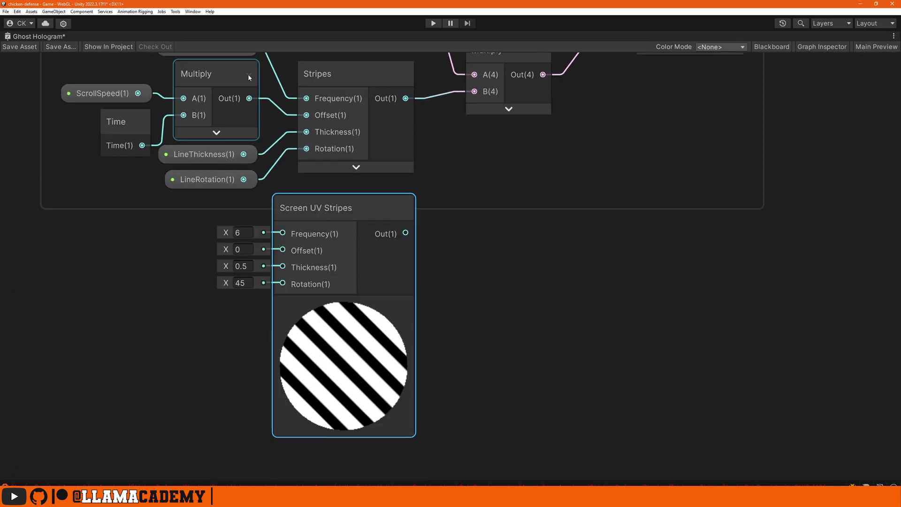
Feed LineFrequency, the scroll speed Multiply, LineThickness and LineRotation into the Screen UV Stripes Frequency, Offset, Thickness and Rotation inputs.
middle_click_drag(310, 89, 253, 142)
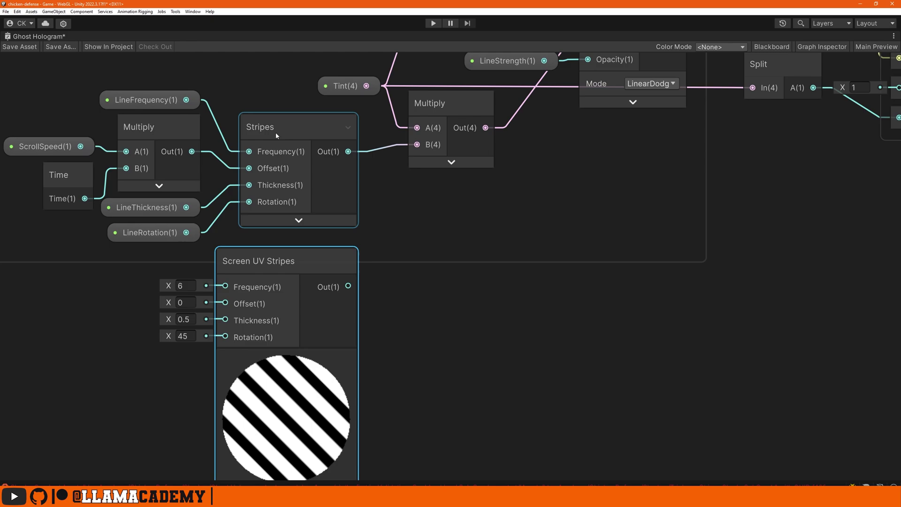
left_click_drag(186, 100, 225, 303)
left_click_drag(186, 207, 225, 320)
left_click_drag(186, 232, 226, 337)
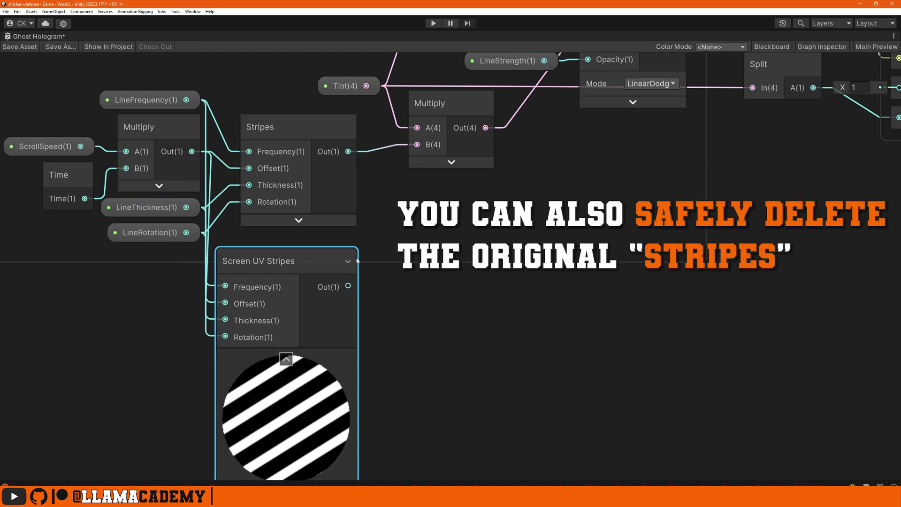
Connect the Screen UV Stripes output to the tint Multiply's B input in place of Stripes, and save the graph.
left_click_drag(348, 286, 417, 144)
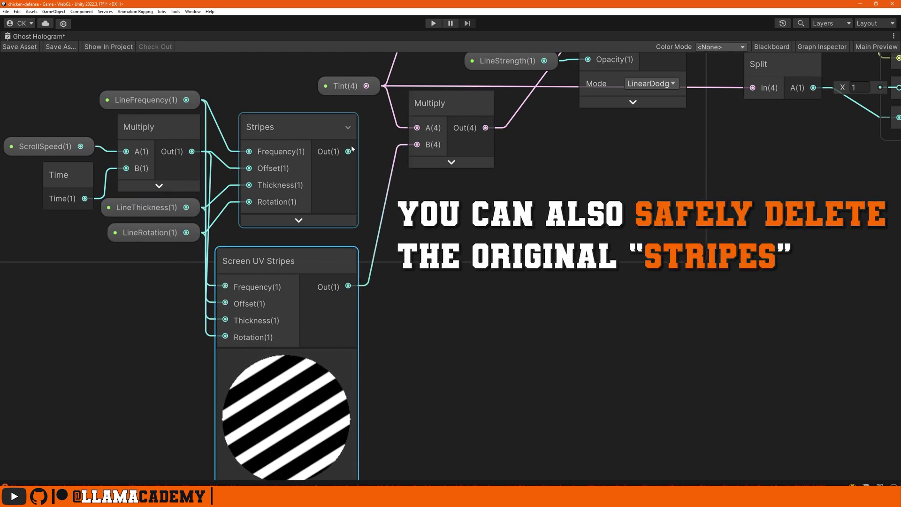
left_click(18, 47)
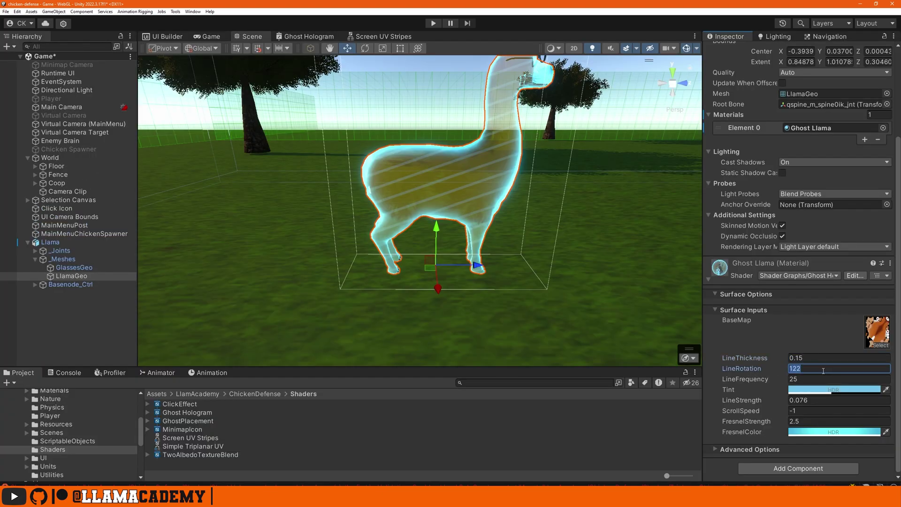
Set the Ghost Llama material's LineRotation to 90 and LineFrequency to 32.07.
type("90")
key("Tab")
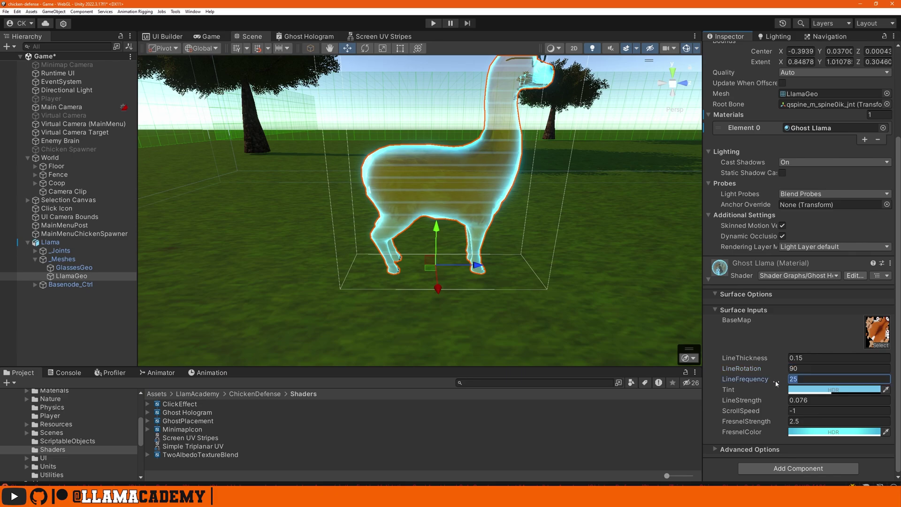
left_click_drag(777, 384, 10, 396)
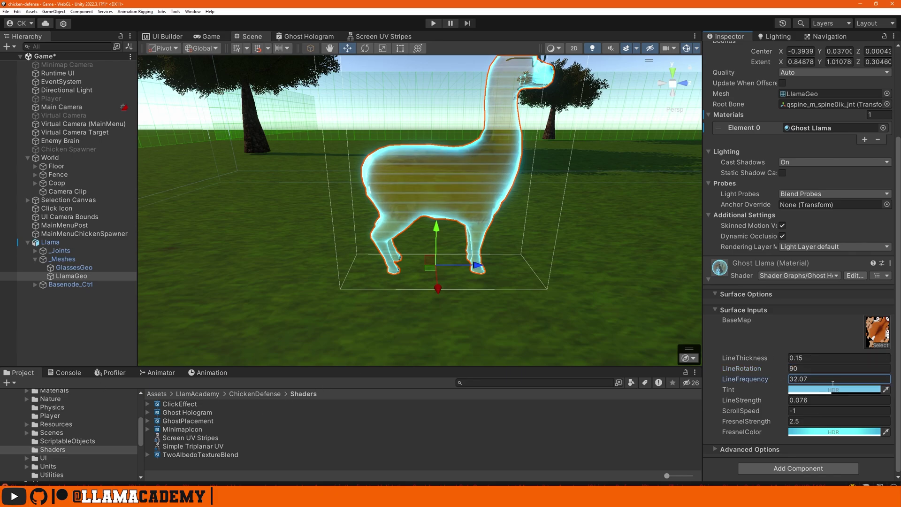
Set the Ghost Llama material's ScrollSpeed to -2 and LineFrequency to 50.
right_click_drag(568, 269, 573, 245)
left_click(824, 411)
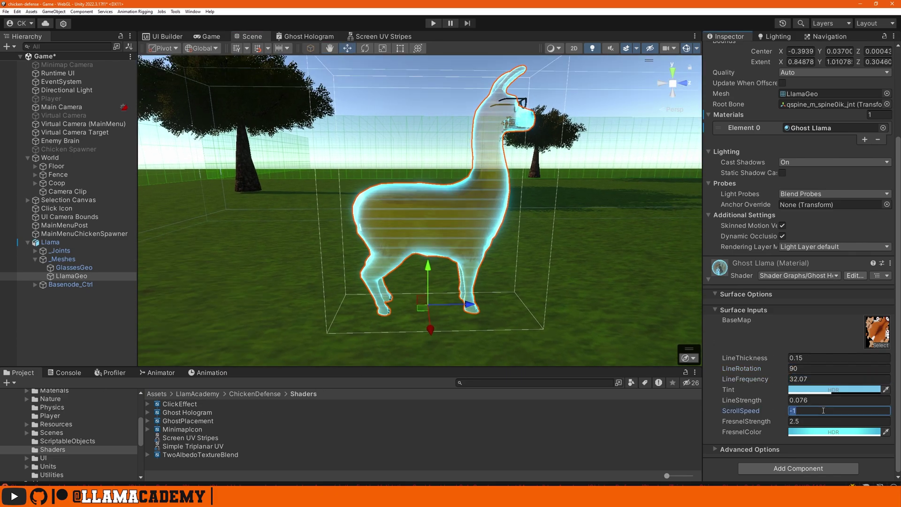
left_click_drag(556, 298, 281, 314, "alt")
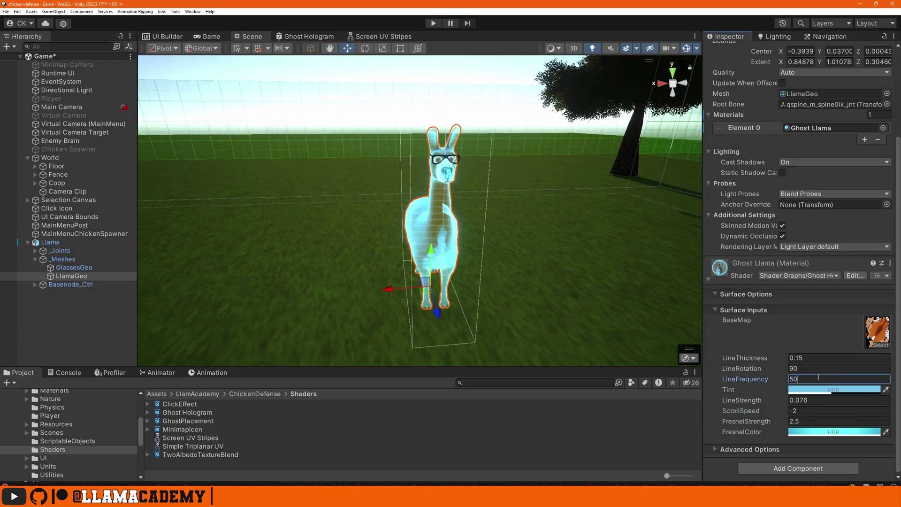
left_click_drag(571, 322, 681, 309, "alt")
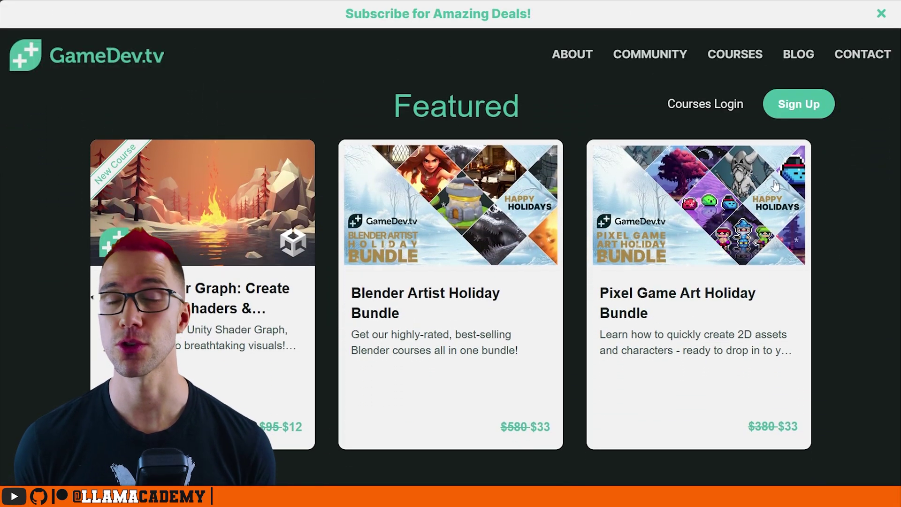
left_click(145, 294)
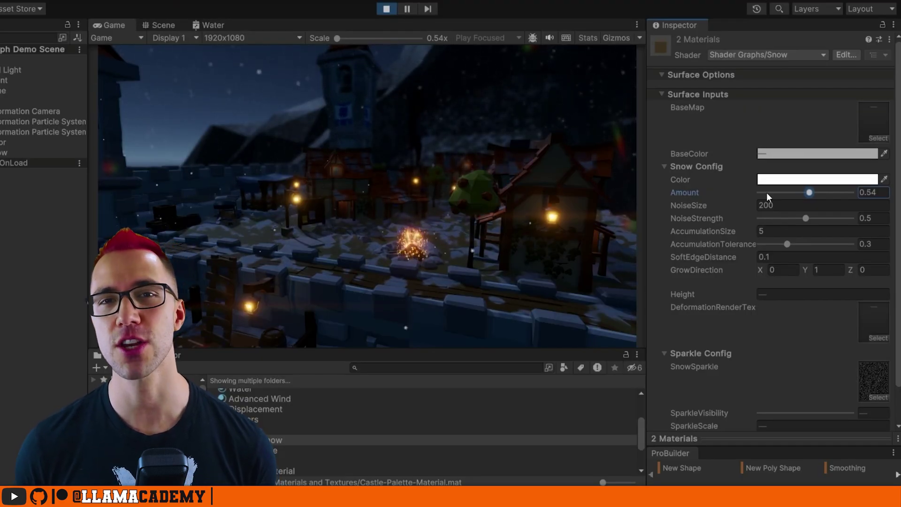
key("Right")
key("Right")
key("Right")
key("Right")
key("Right")
key("Right")
key("Right")
key("Right")
key("Right")
key("Right")
key("Right")
key("Right")
key("Right")
key("Right")
key("Right")
key("Right")
key("Right")
key("Right")
key("Right")
key("Right")
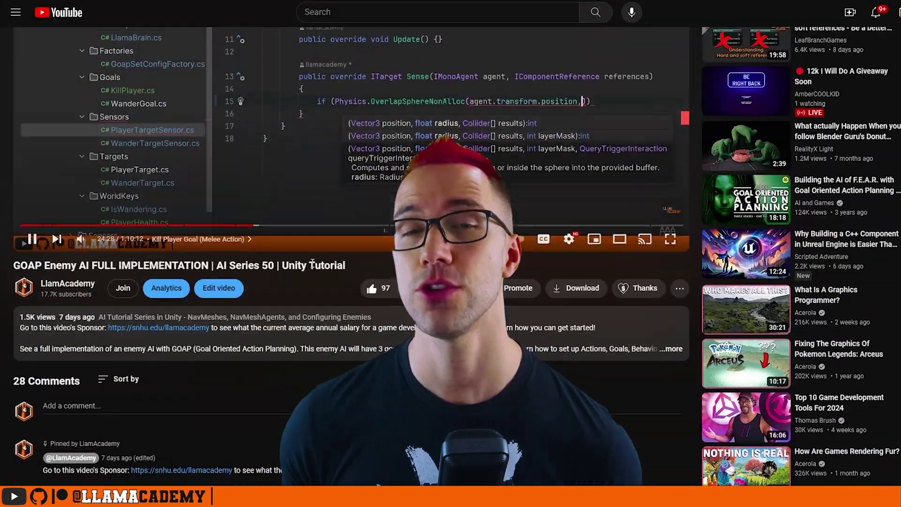
scroll(568, 341, "down", 4)
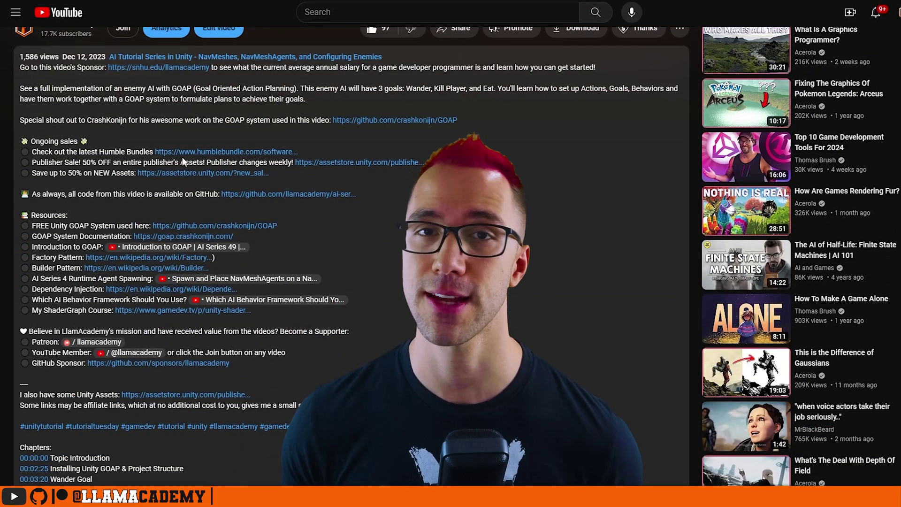